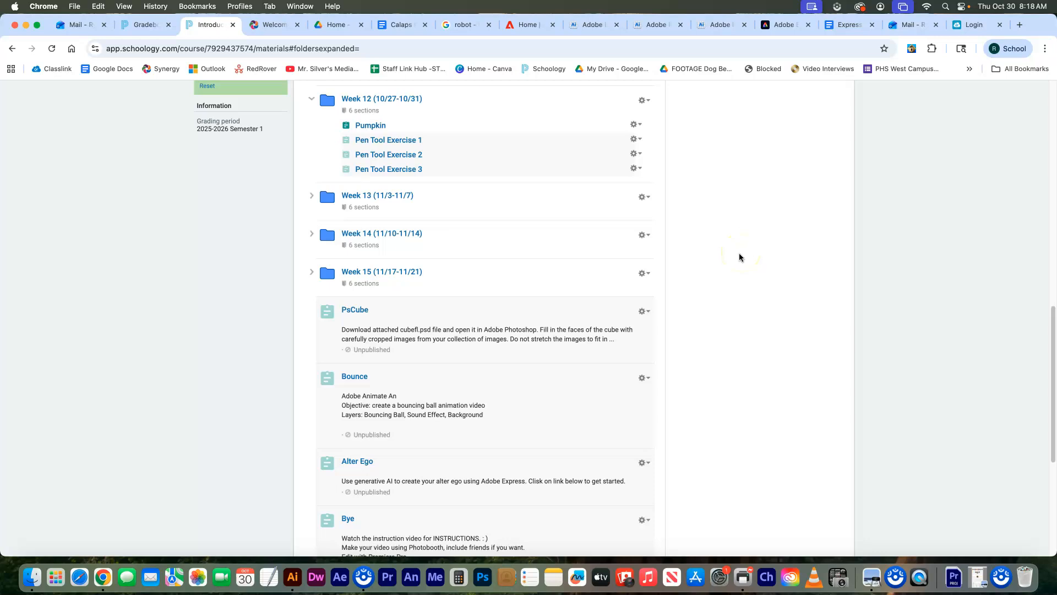
# - After reviewing the Week 12 Pen Tool Exercises in Schoology, bring the Adobe home tab forward
pyautogui.click(519, 29)
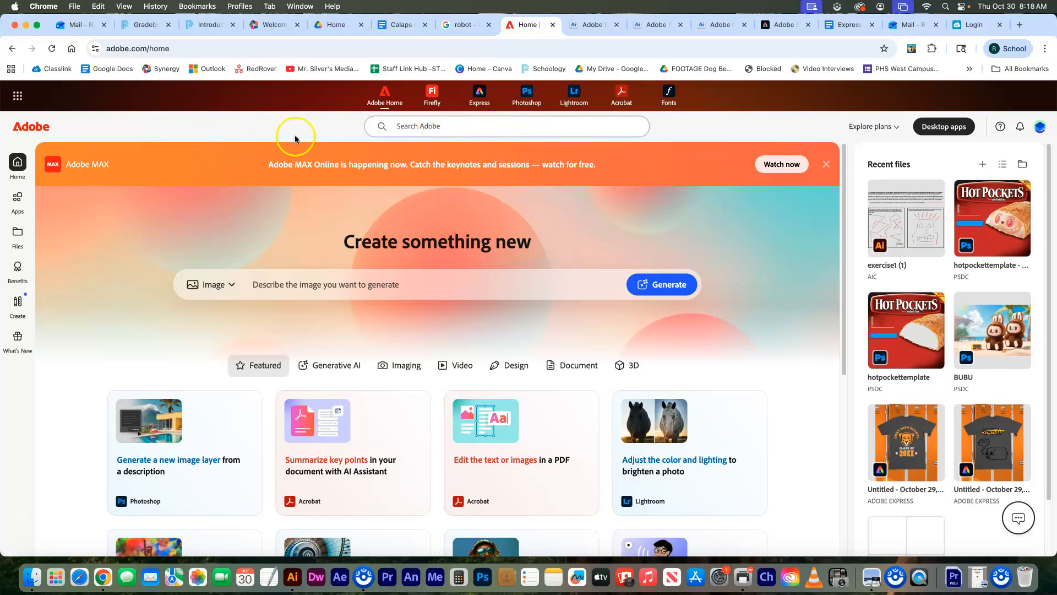
# - Launch Illustrator (Beta) on the web from Adobe's All Apps list
pyautogui.click(20, 197)
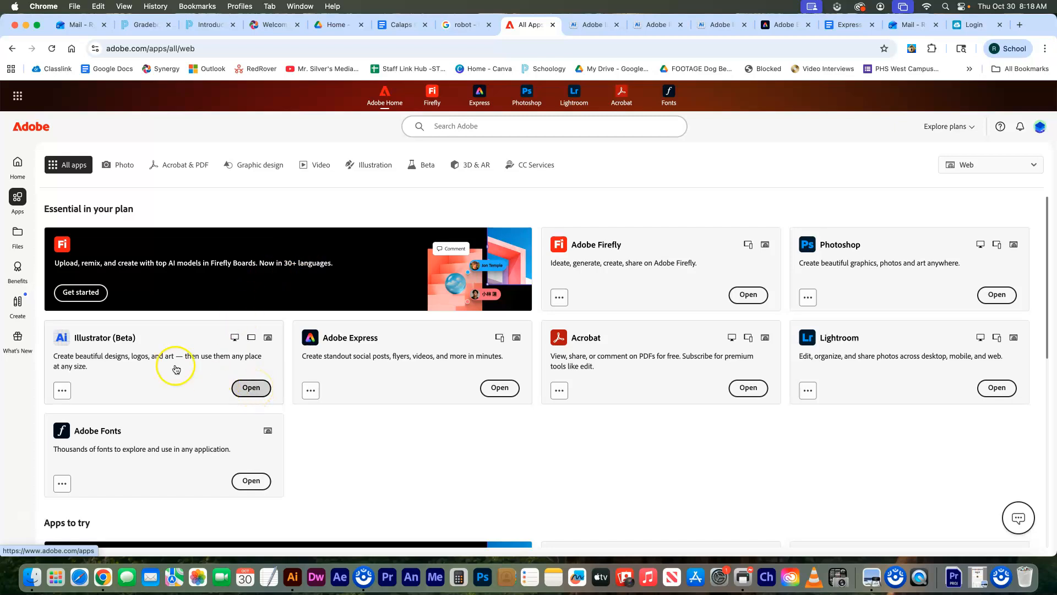
pyautogui.click(260, 390)
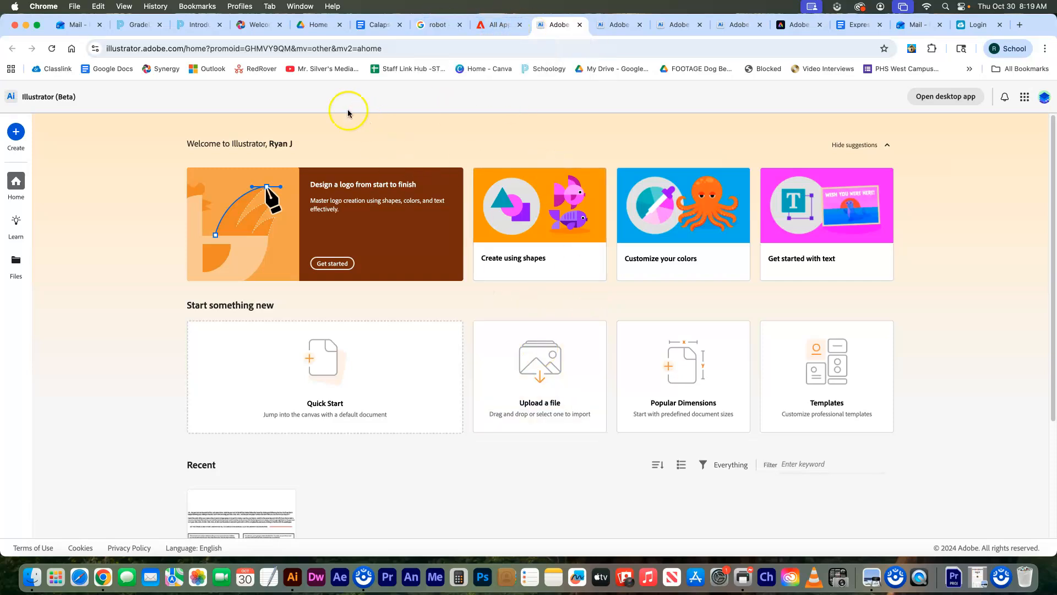
# - Download the Pen Tool Exercise 1 exercise1.ai attachment from Schoology, then return to Illustrator's home
pyautogui.click(194, 26)
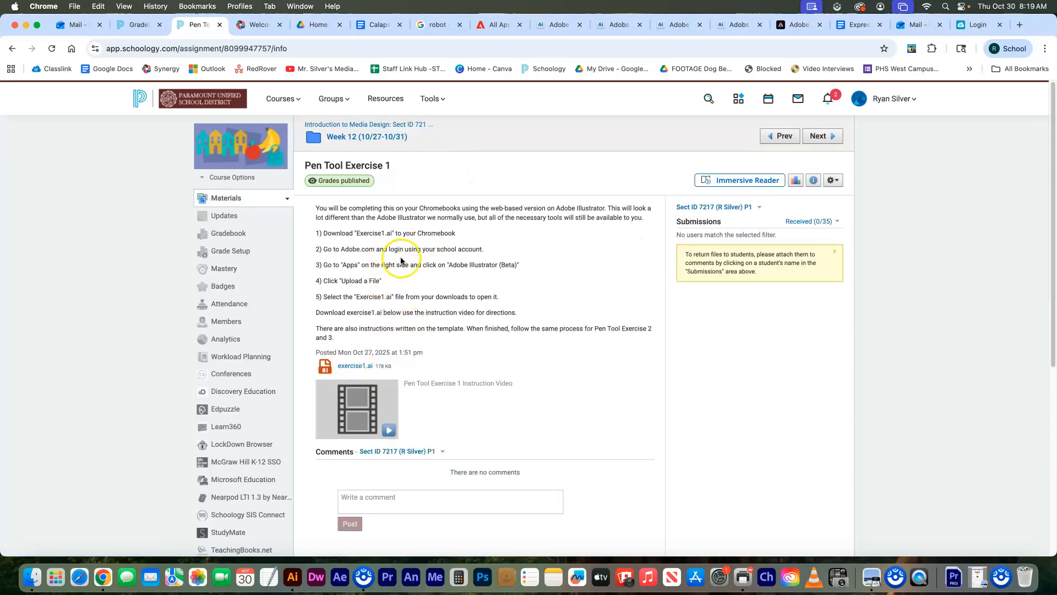
pyautogui.click(354, 367)
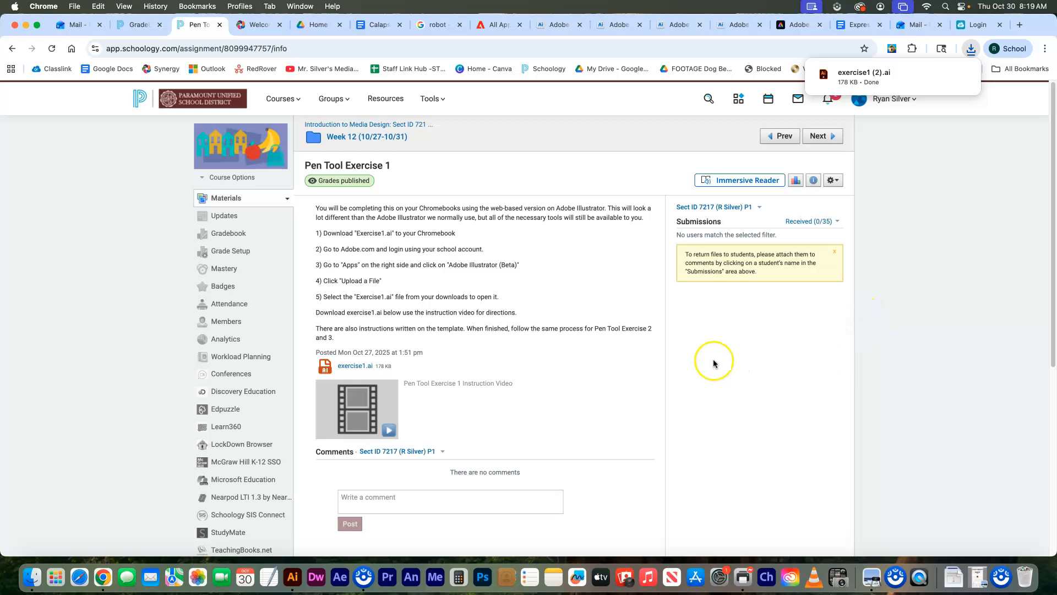
pyautogui.click(496, 25)
pyautogui.click(544, 25)
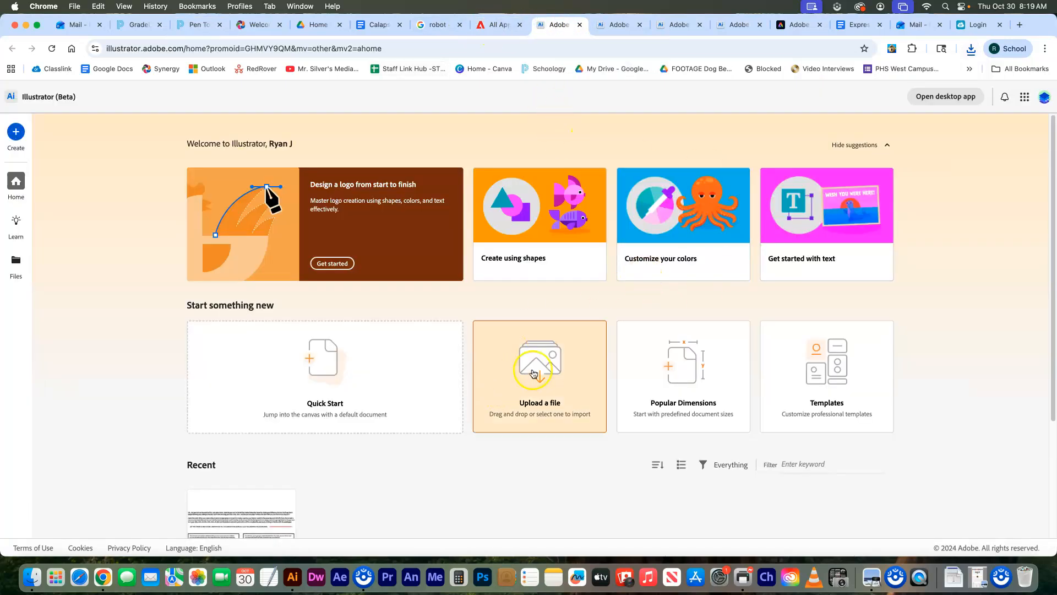
# - Upload and open exercise1 (2).ai from Downloads in Illustrator
pyautogui.click(561, 371)
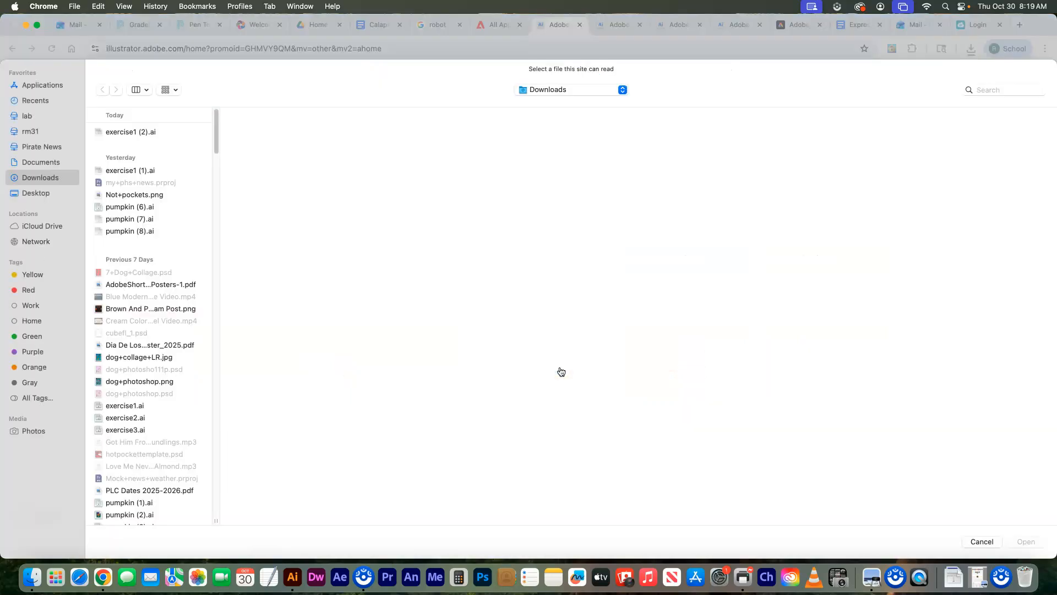
pyautogui.click(136, 130)
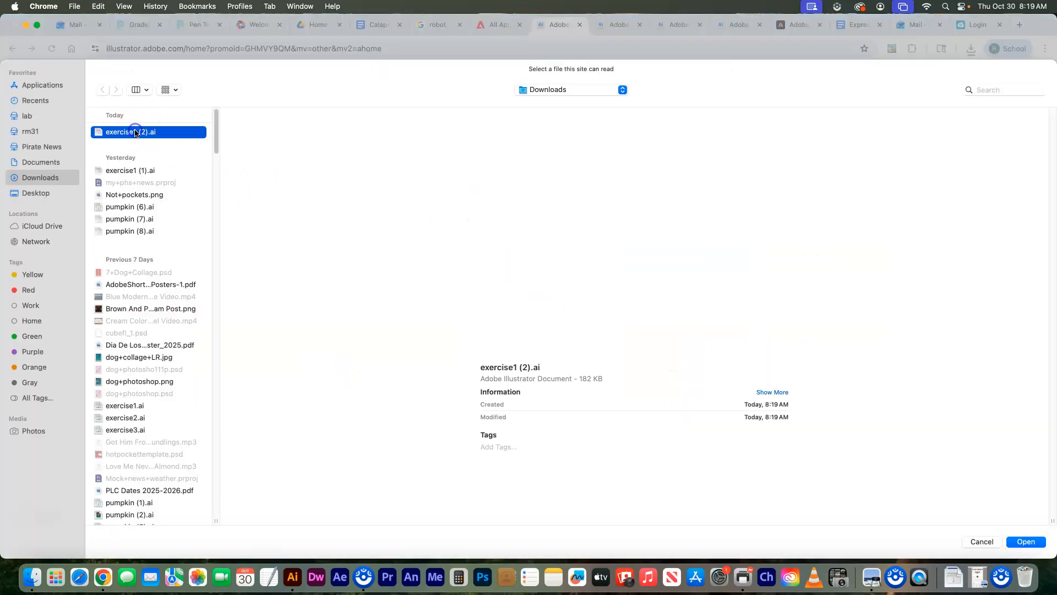
pyautogui.click(1022, 541)
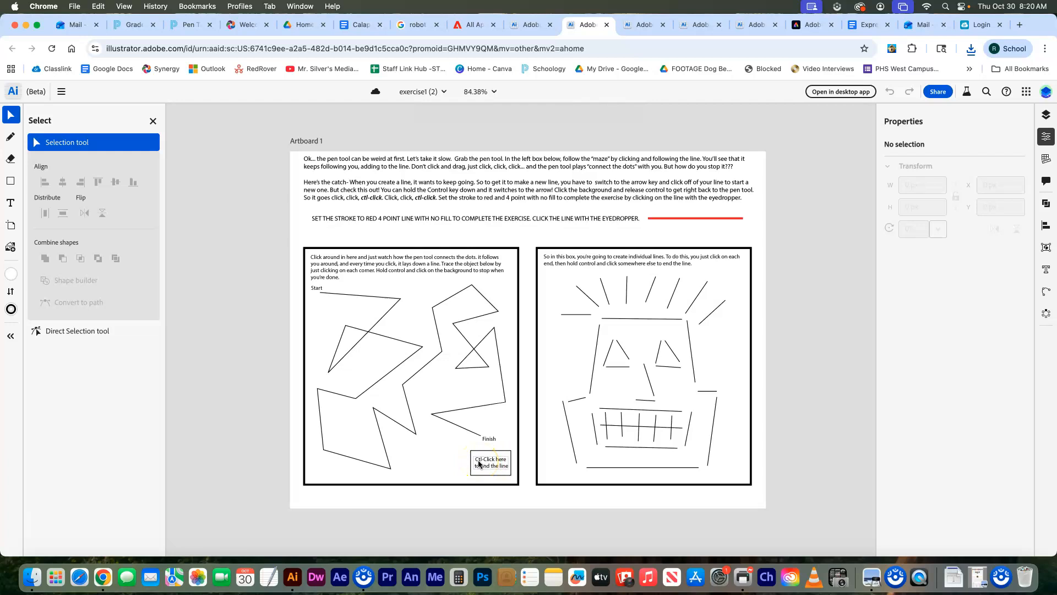
# - Choose the Pen tool from the Draw tools in the left toolbar
pyautogui.click(503, 482)
pyautogui.moveTo(14, 165)
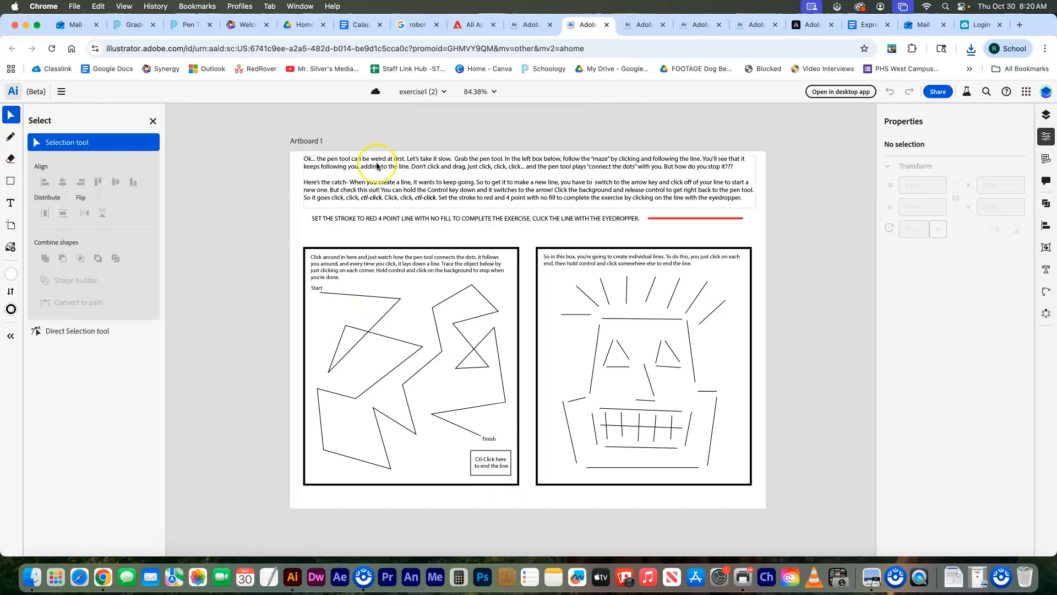
pyautogui.click(47, 140)
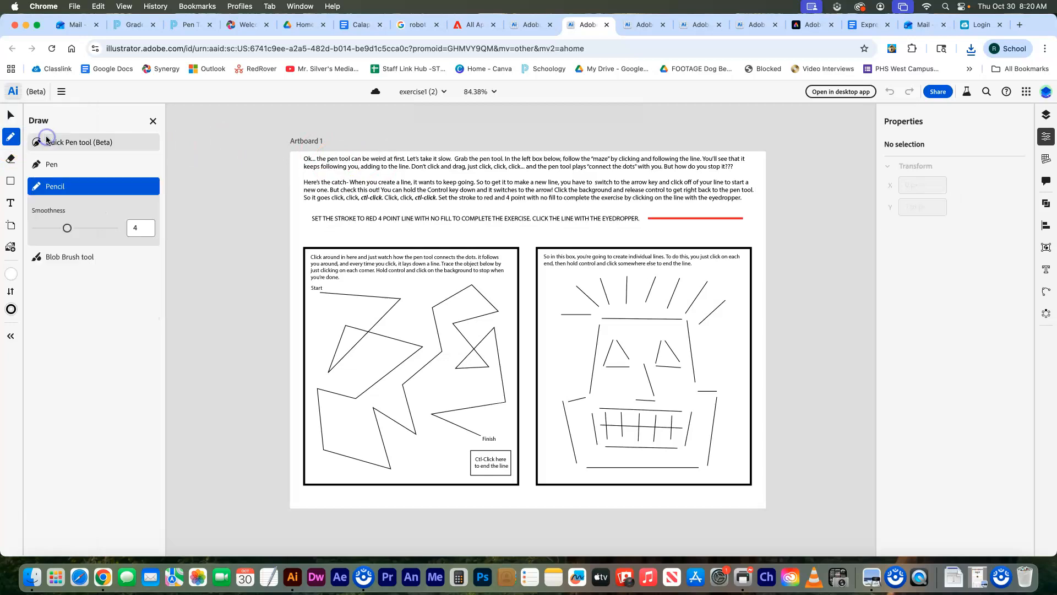
pyautogui.click(53, 164)
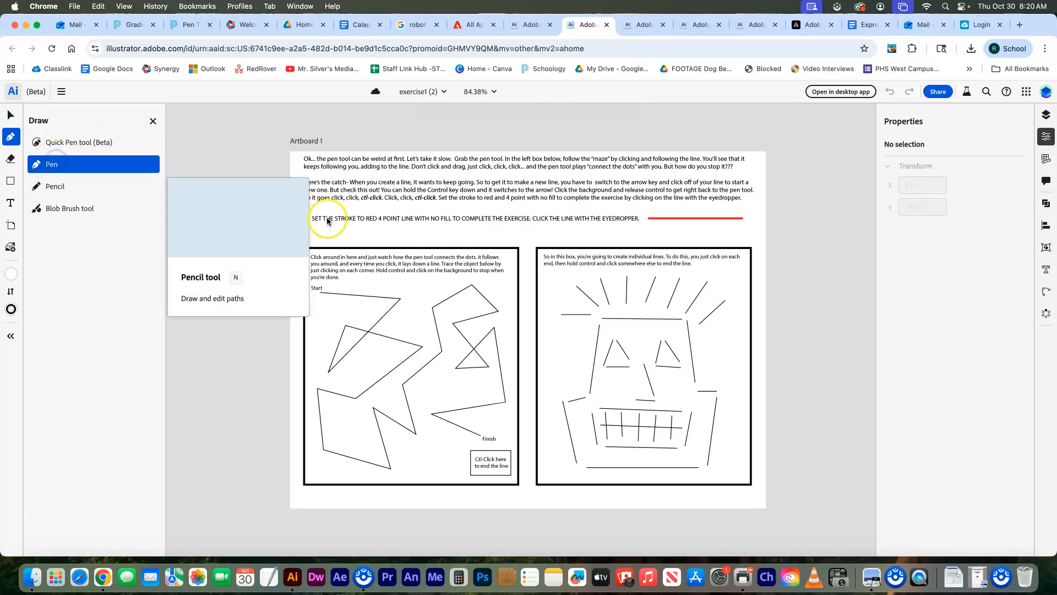
pyautogui.click(153, 121)
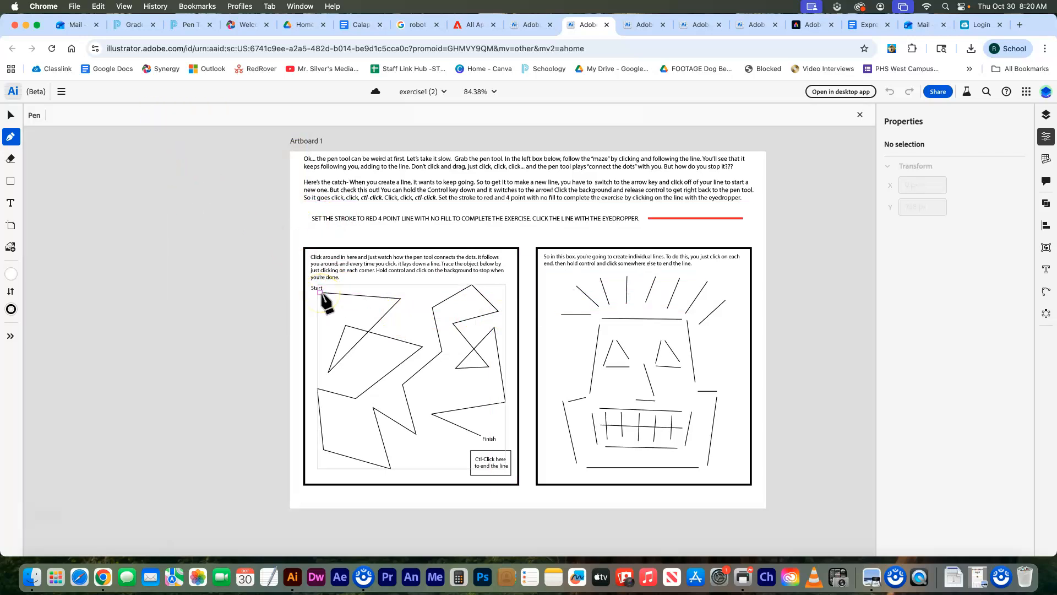
# - Start a pen path at the maze's Start point and set its stroke weight to 4 pt
pyautogui.click(320, 292)
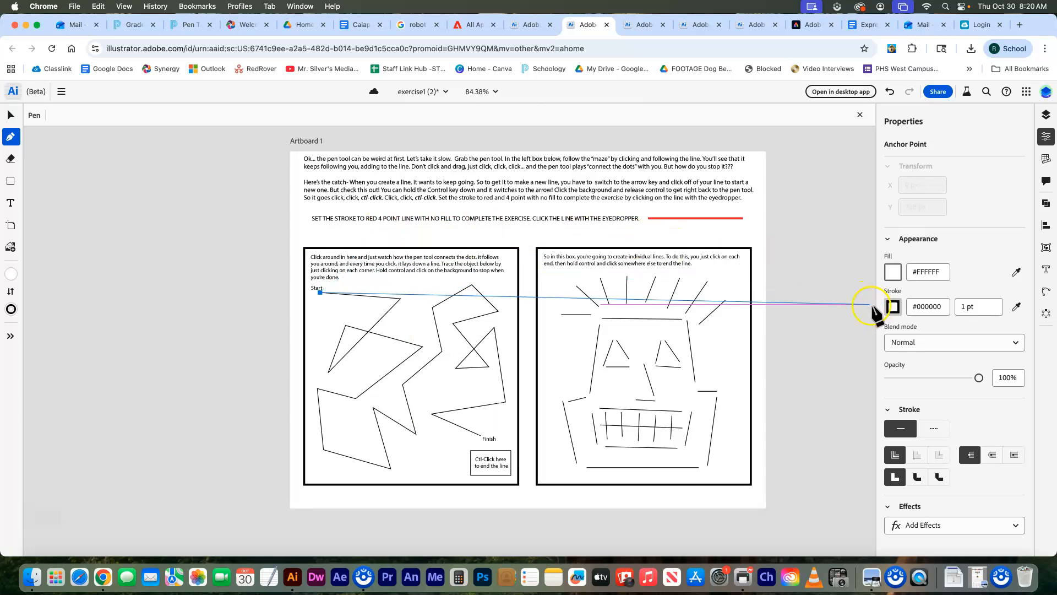
pyautogui.click(964, 309)
pyautogui.press('BackSpace')
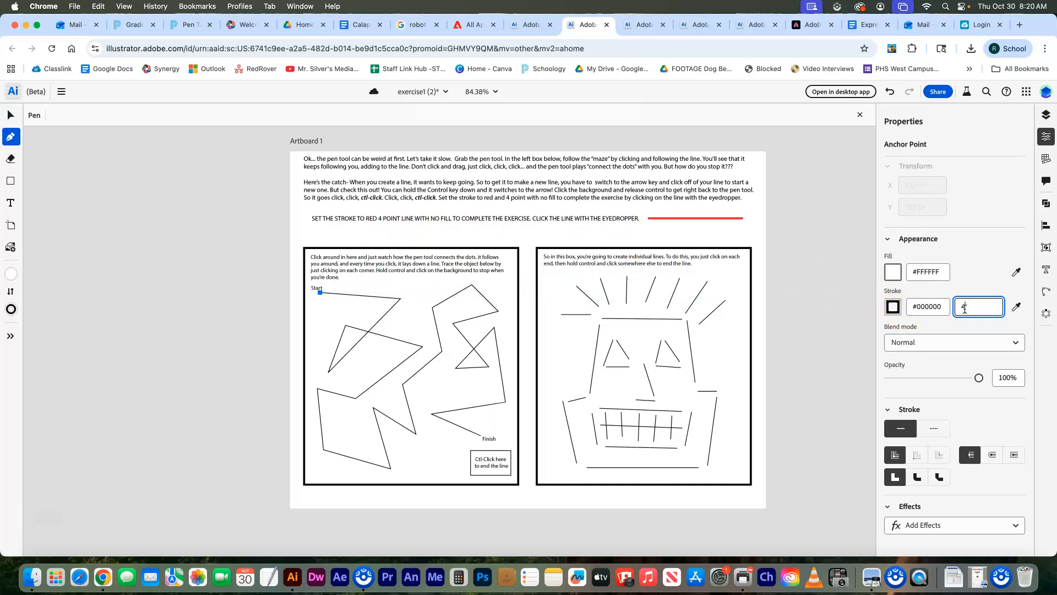
pyautogui.write('4')
pyautogui.press('Return')
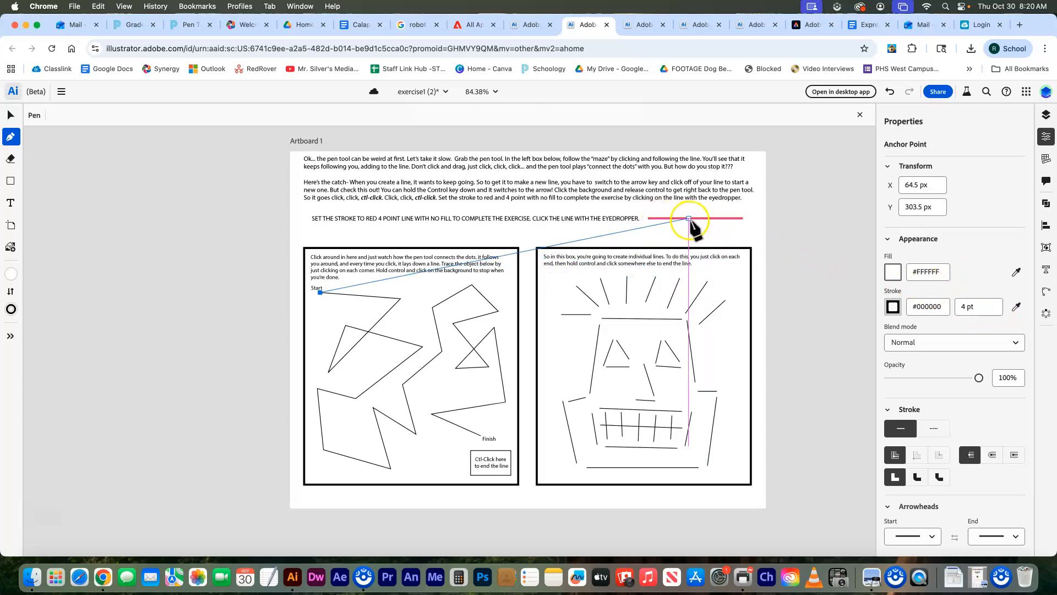
# - Eyedrop the red #ED1B24 sample line for the stroke and add the next two maze corners
pyautogui.click(1018, 309)
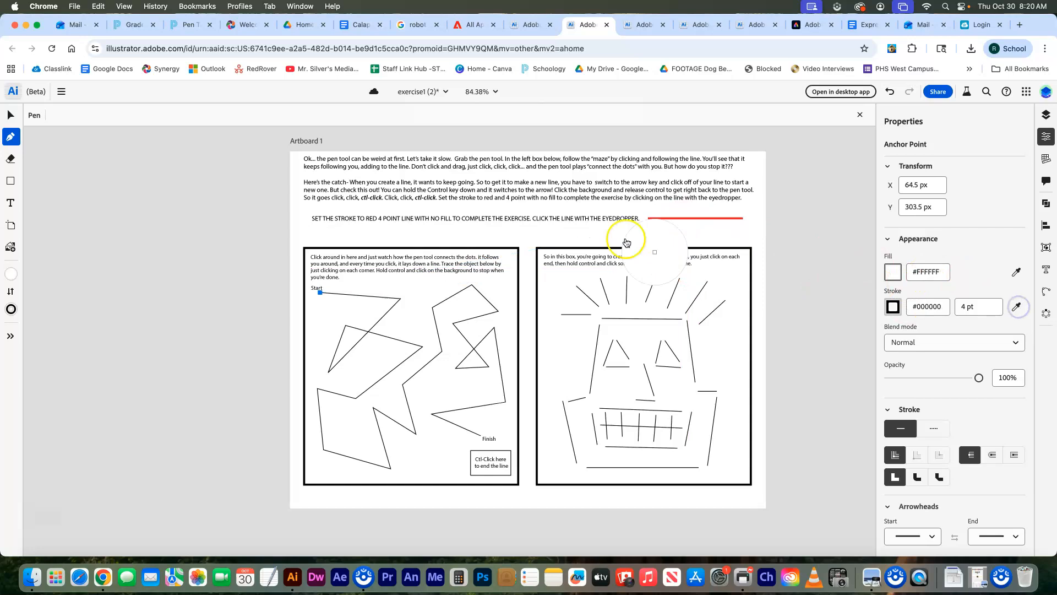
pyautogui.click(687, 220)
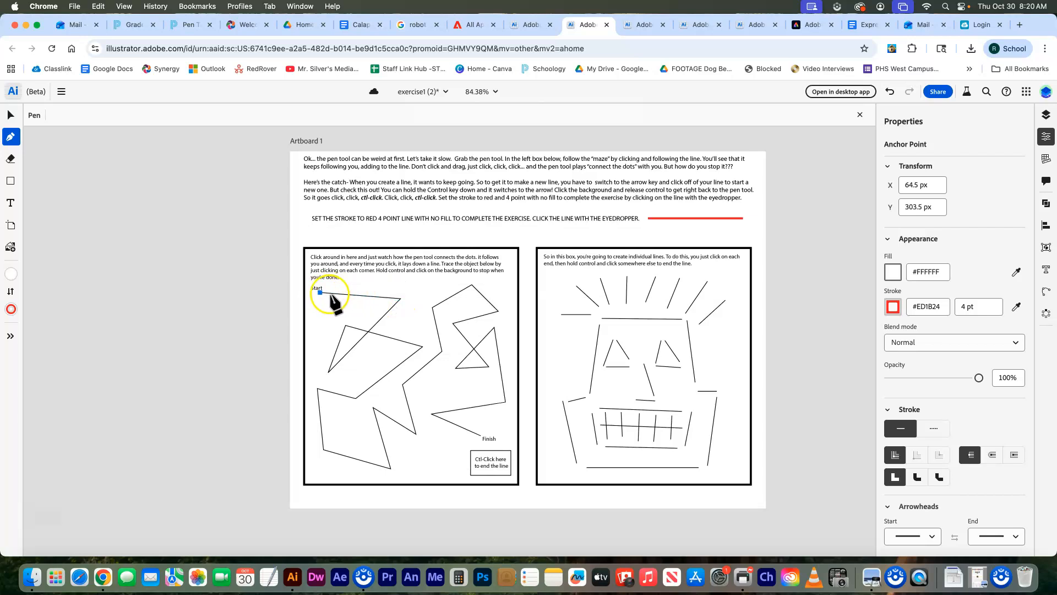
pyautogui.click(401, 299)
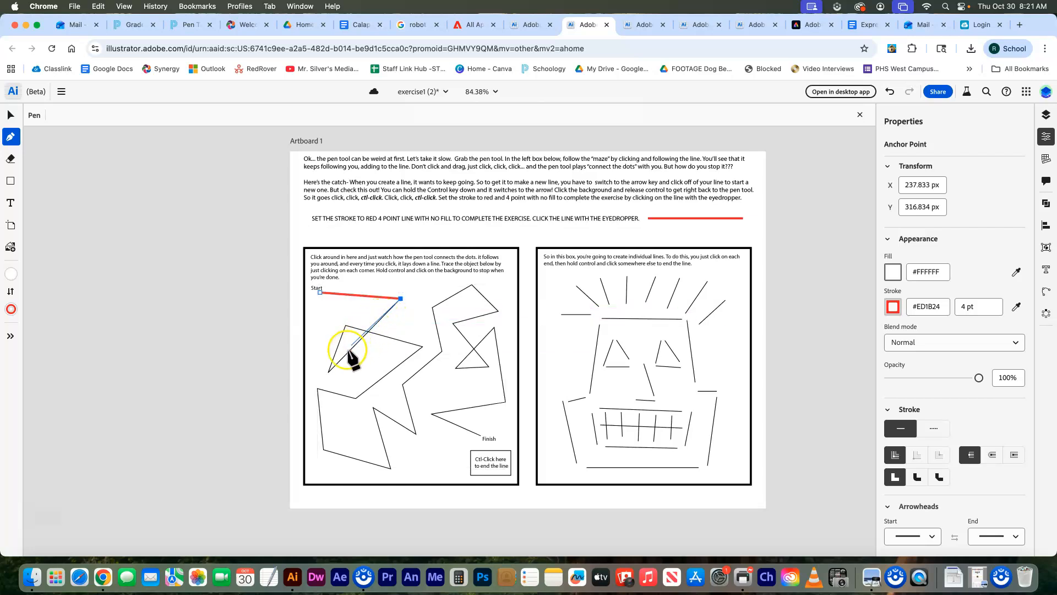
pyautogui.click(329, 372)
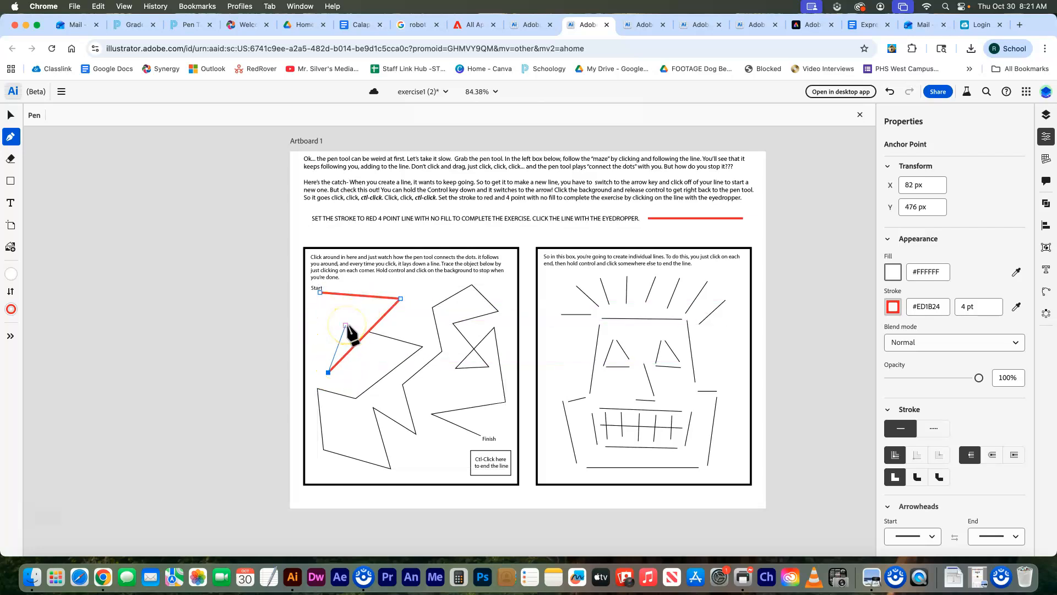
# - Set the maze path's fill to None
pyautogui.click(895, 278)
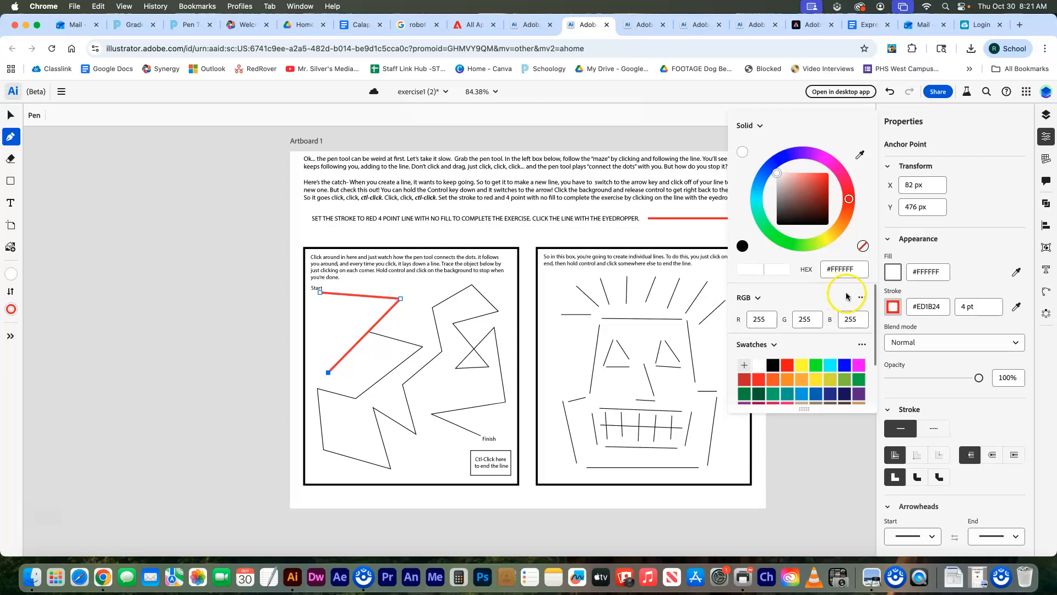
pyautogui.click(863, 247)
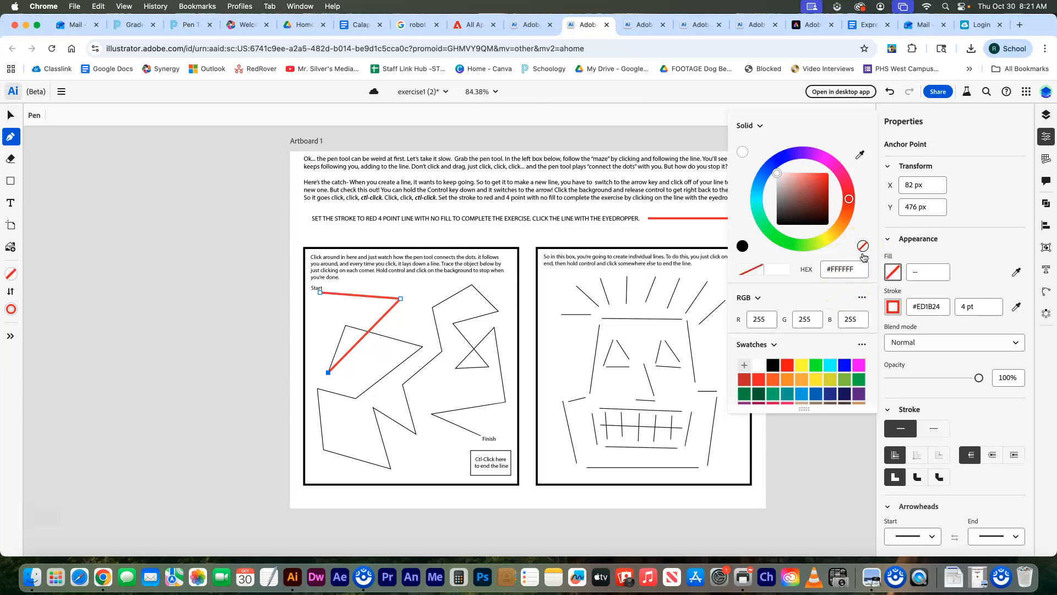
pyautogui.click(947, 251)
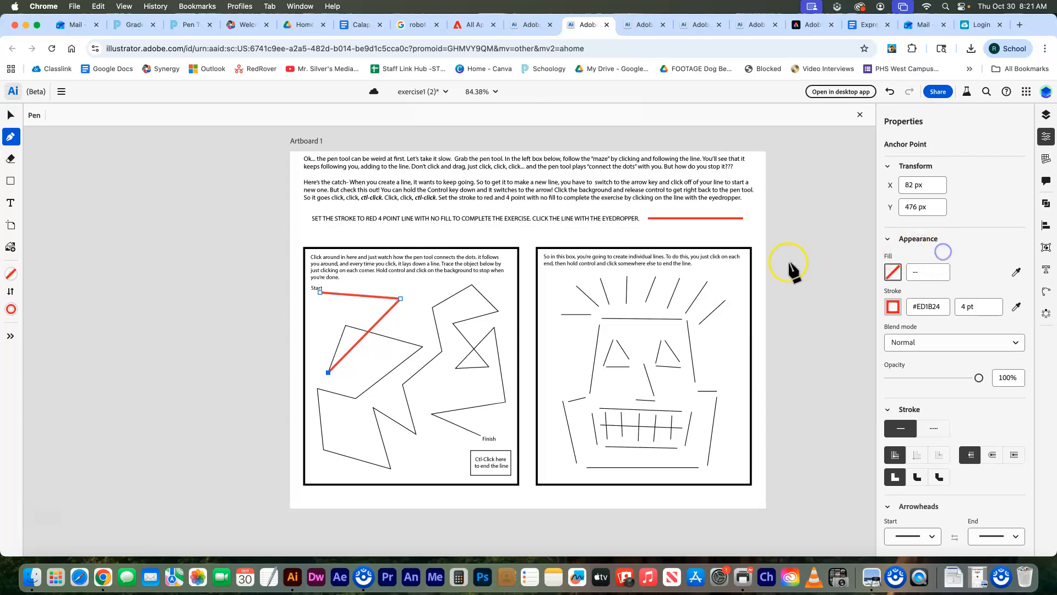
# - Extend the red trace corner by corner down the maze, resuming from its end after a break
pyautogui.click(345, 325)
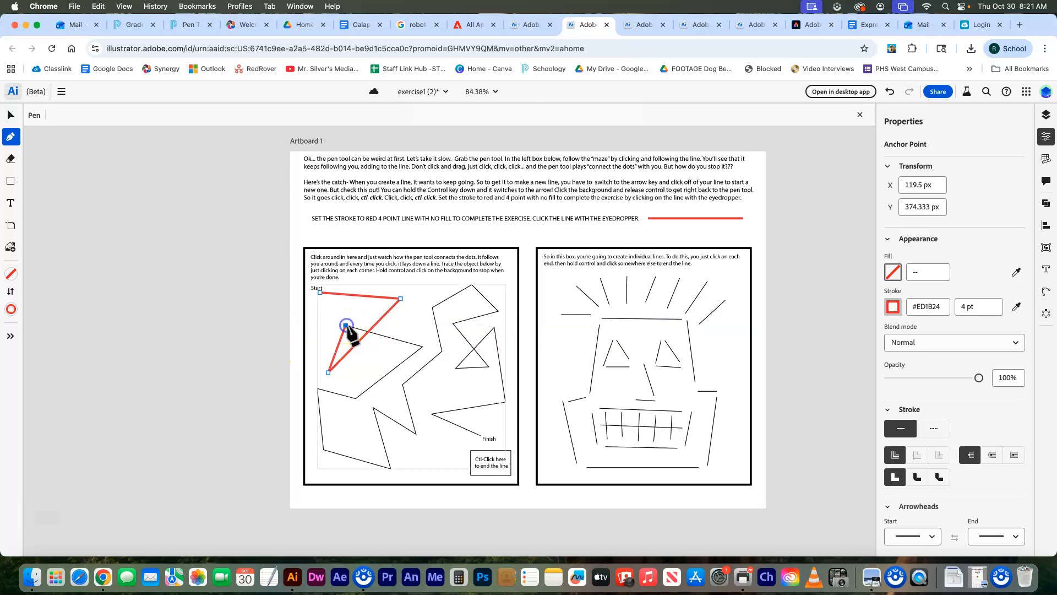
pyautogui.click(422, 347)
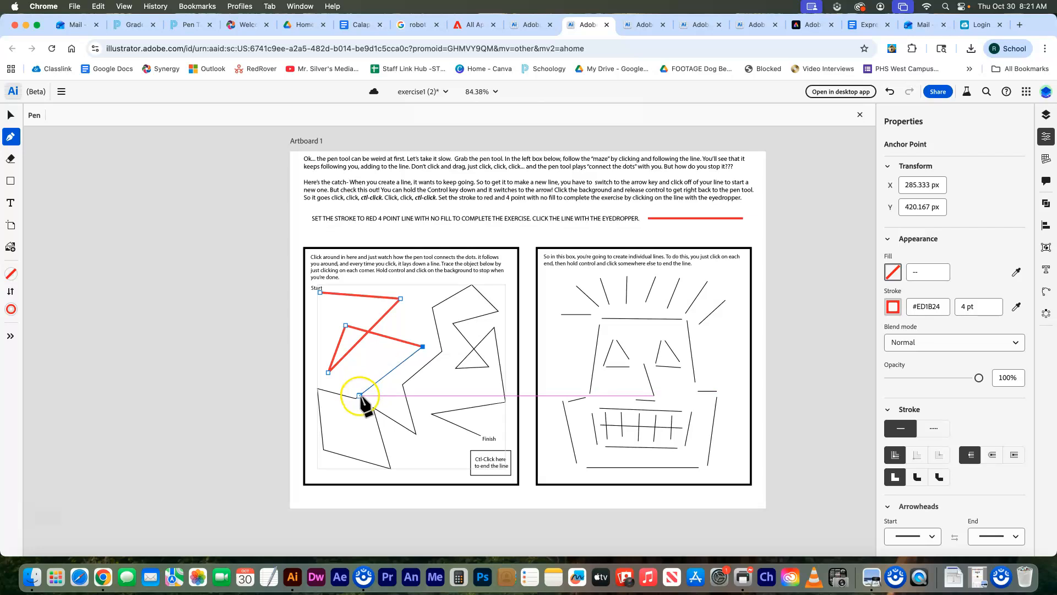
pyautogui.click(356, 398)
pyautogui.click(317, 389)
pyautogui.click(323, 450)
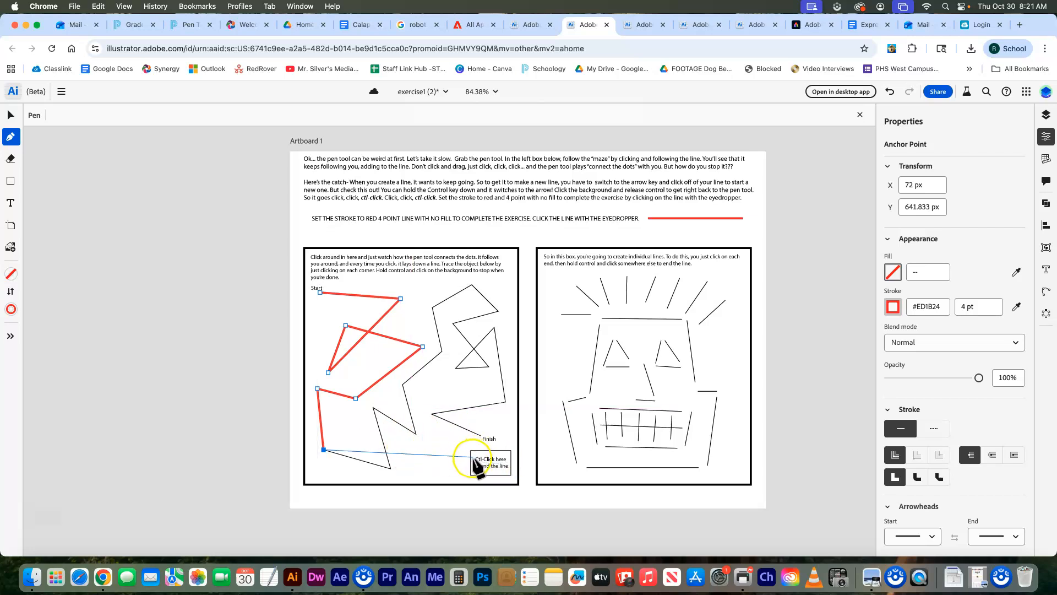
pyautogui.click(389, 468)
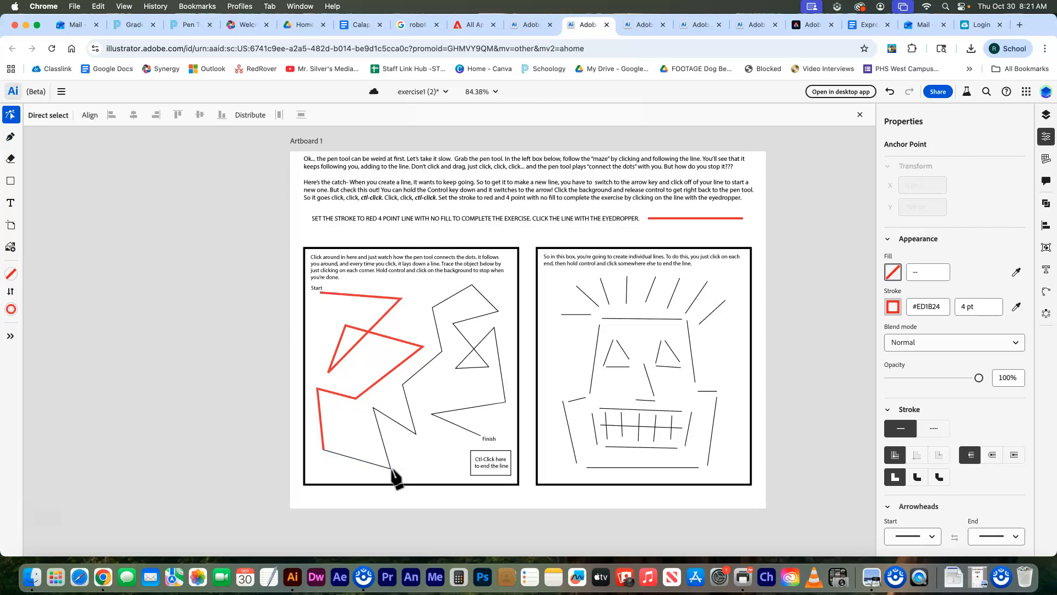
pyautogui.keyDown('ctrl'); pyautogui.click(392, 472); pyautogui.keyUp('ctrl')
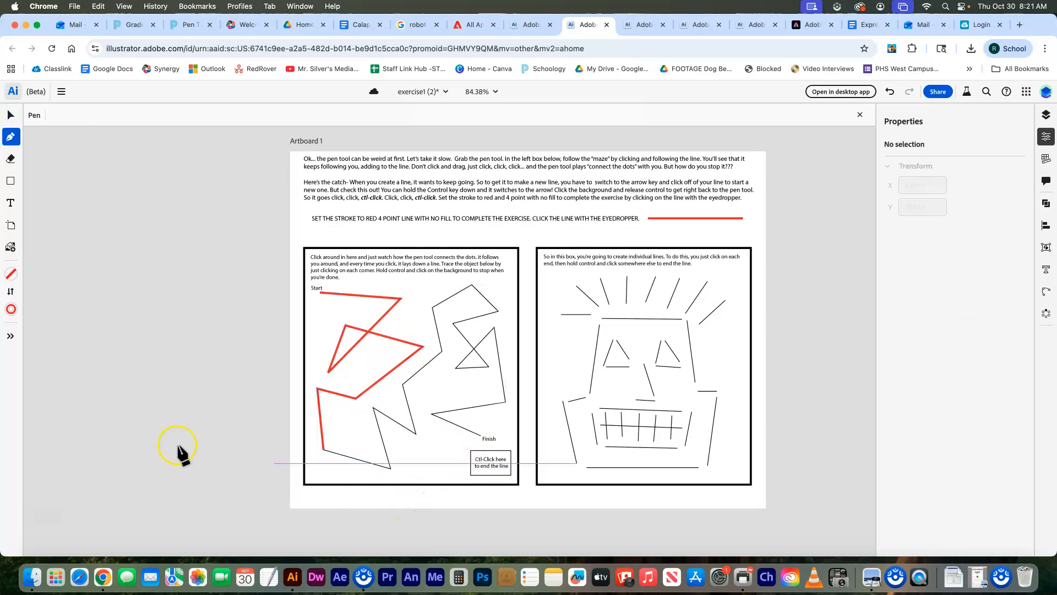
pyautogui.click(325, 450)
pyautogui.click(390, 469)
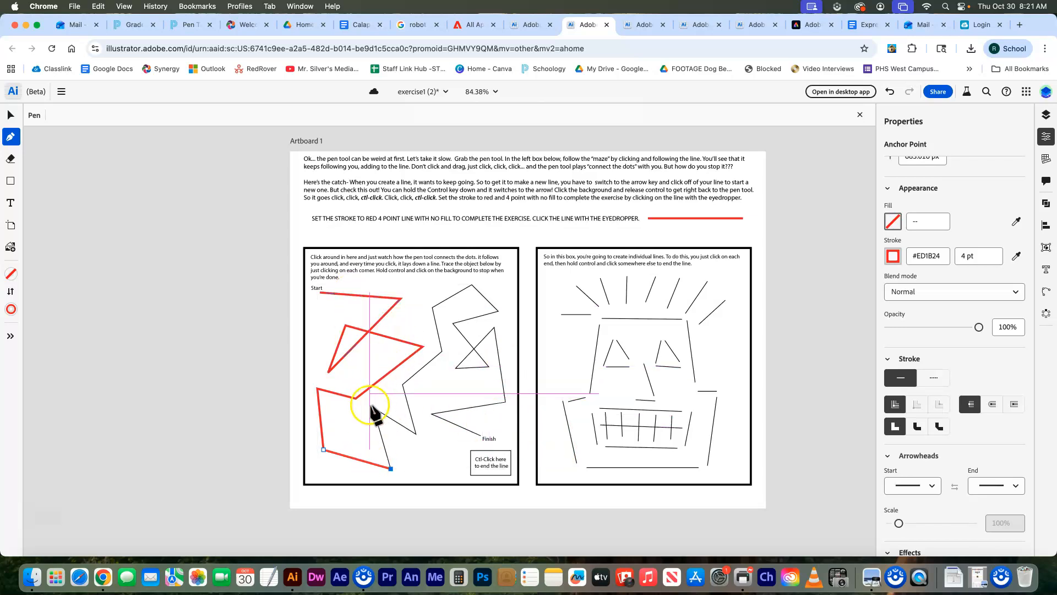
pyautogui.click(415, 429)
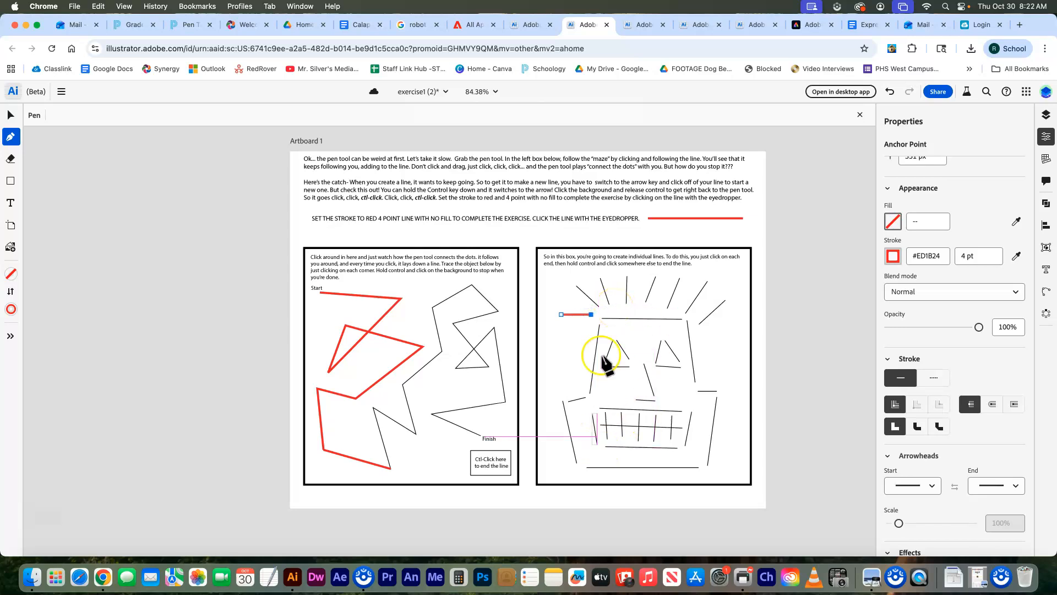
# - Draw a first short red line on the face's upper left
pyautogui.click(577, 286)
pyautogui.click(597, 304)
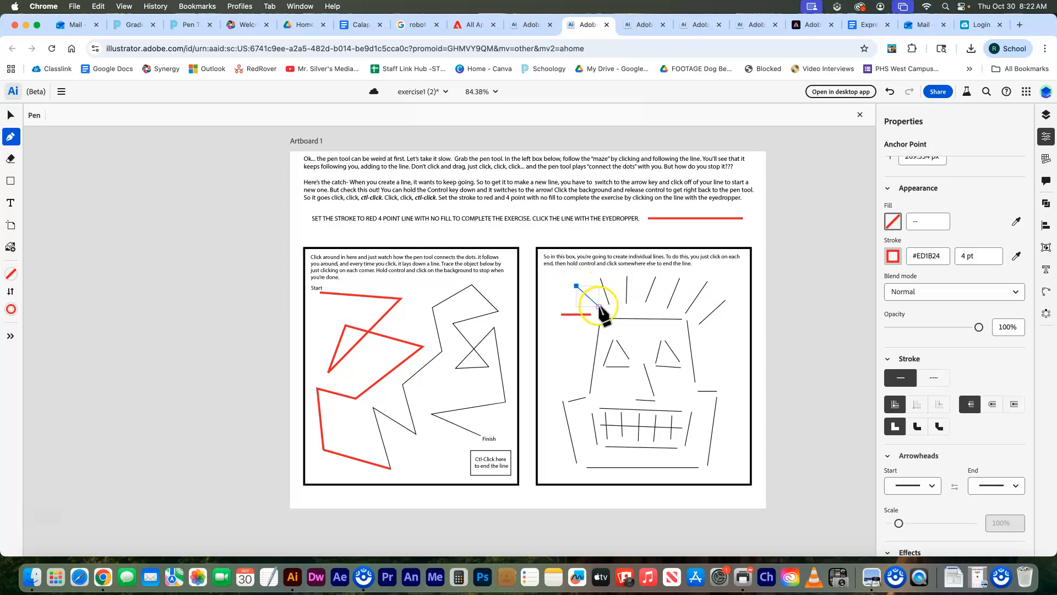
pyautogui.keyDown('ctrl'); pyautogui.click(598, 306); pyautogui.keyUp('ctrl')
pyautogui.click(599, 307)
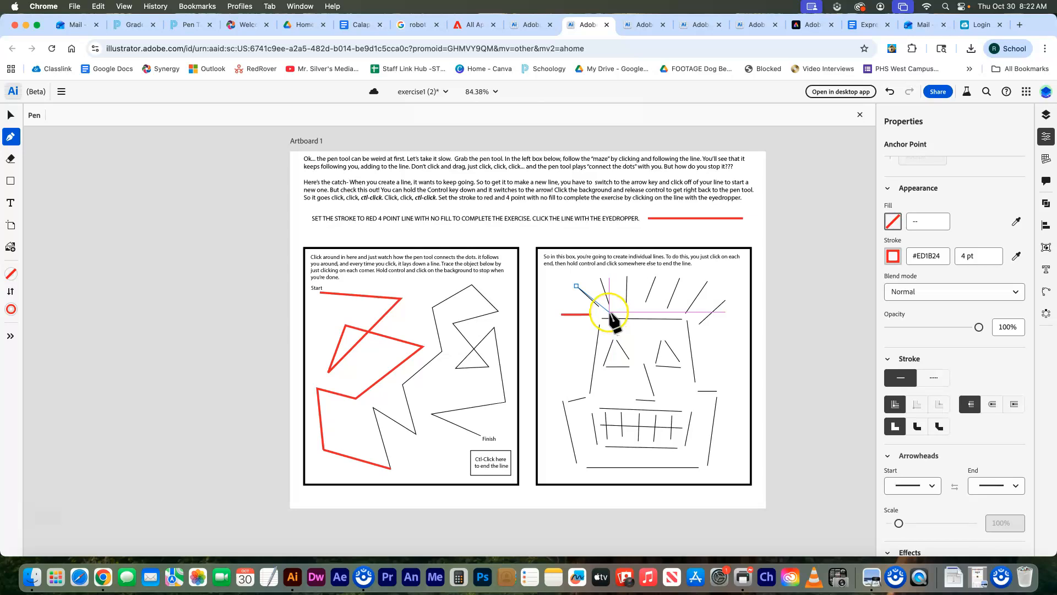
pyautogui.keyDown('ctrl'); pyautogui.click(601, 307); pyautogui.keyUp('ctrl')
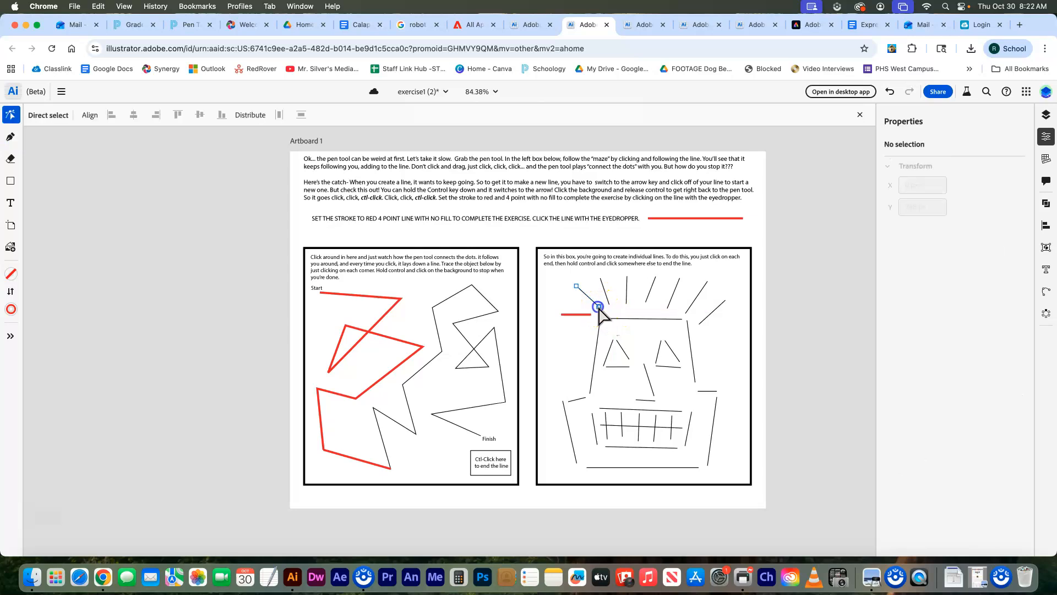
# - Trace two diagonal hair rays in red and undo the stray vertical segment
pyautogui.click(576, 286)
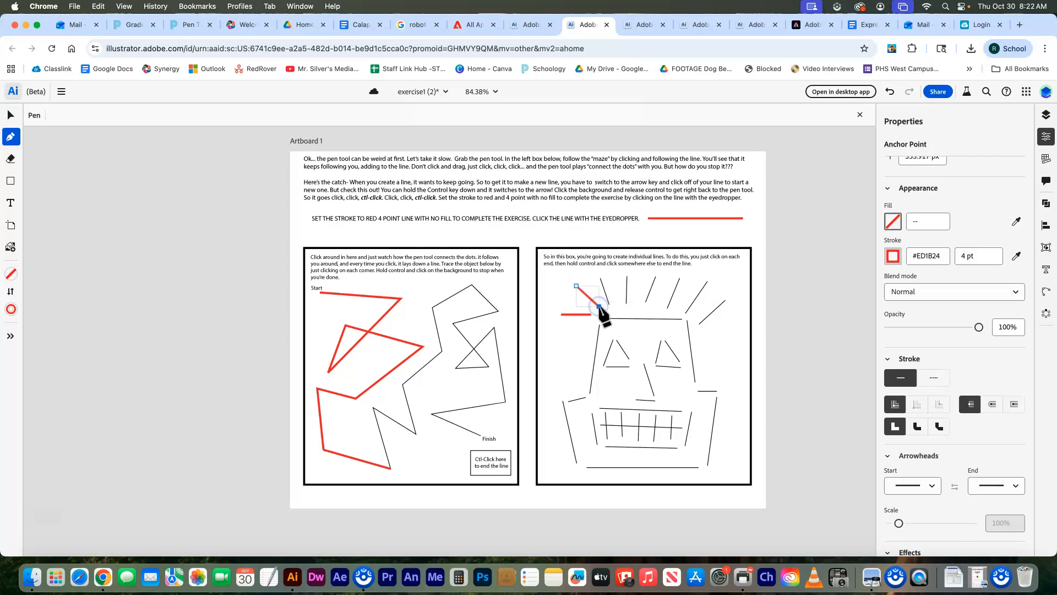
pyautogui.keyDown('ctrl'); pyautogui.click(589, 314); pyautogui.keyUp('ctrl')
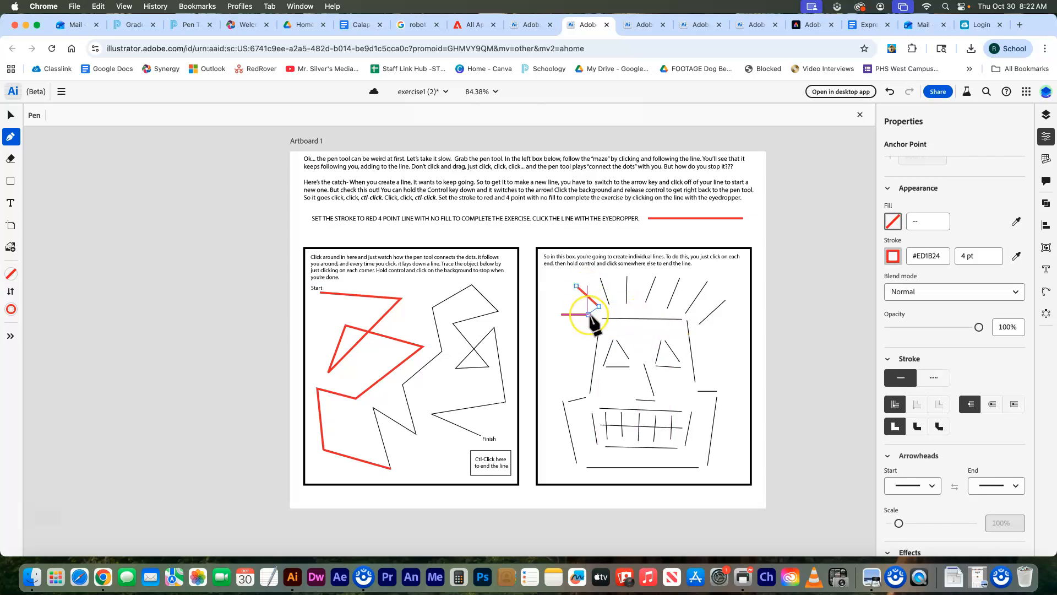
pyautogui.click(600, 278)
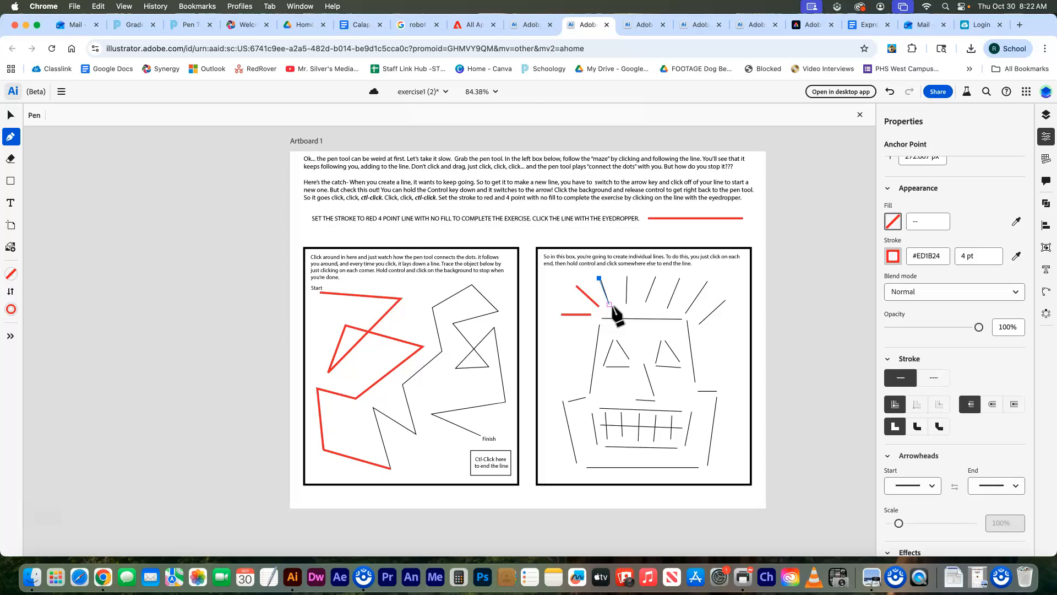
pyautogui.keyDown('ctrl'); pyautogui.click(623, 294); pyautogui.keyUp('ctrl')
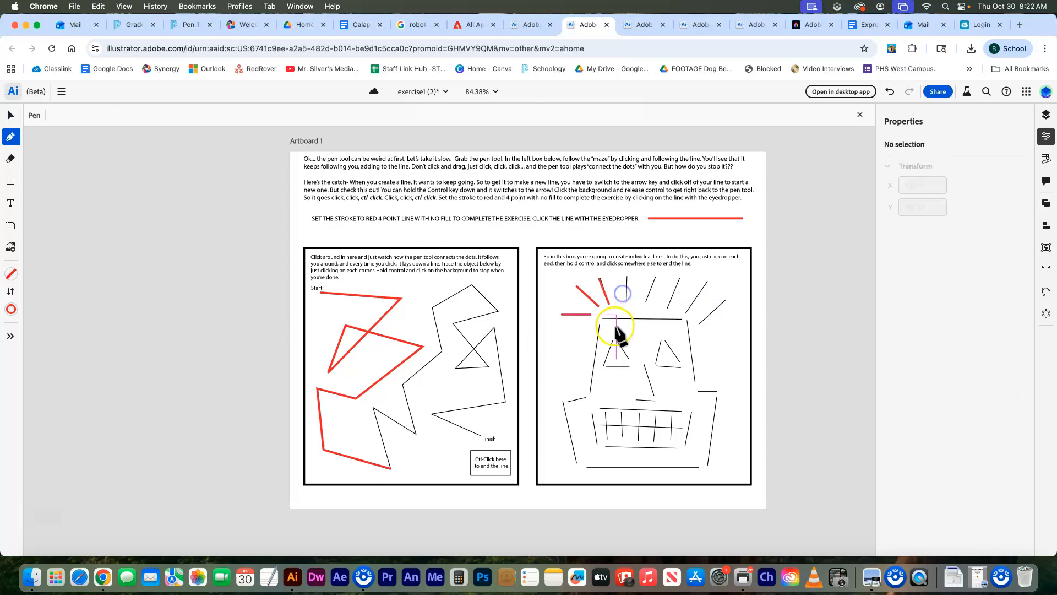
pyautogui.click(628, 277)
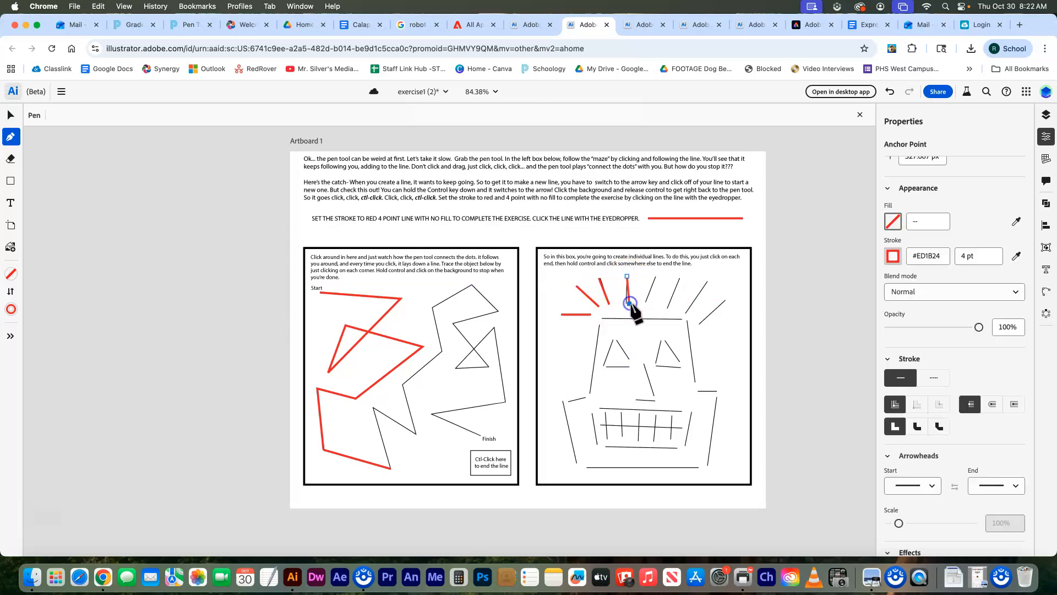
pyautogui.press('super+z')
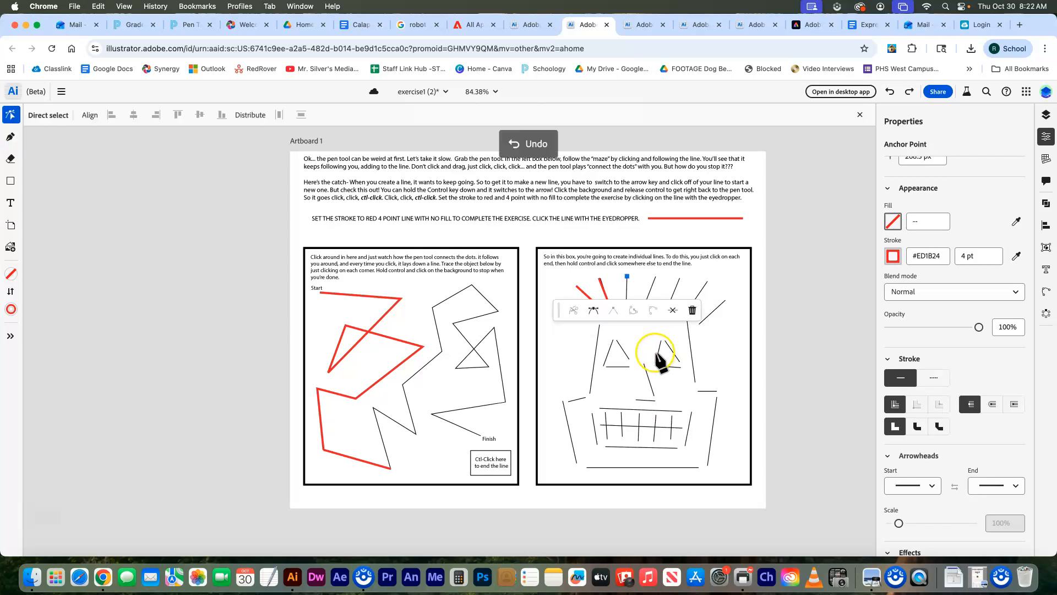
pyautogui.keyDown('ctrl'); pyautogui.click(661, 339); pyautogui.keyUp('ctrl')
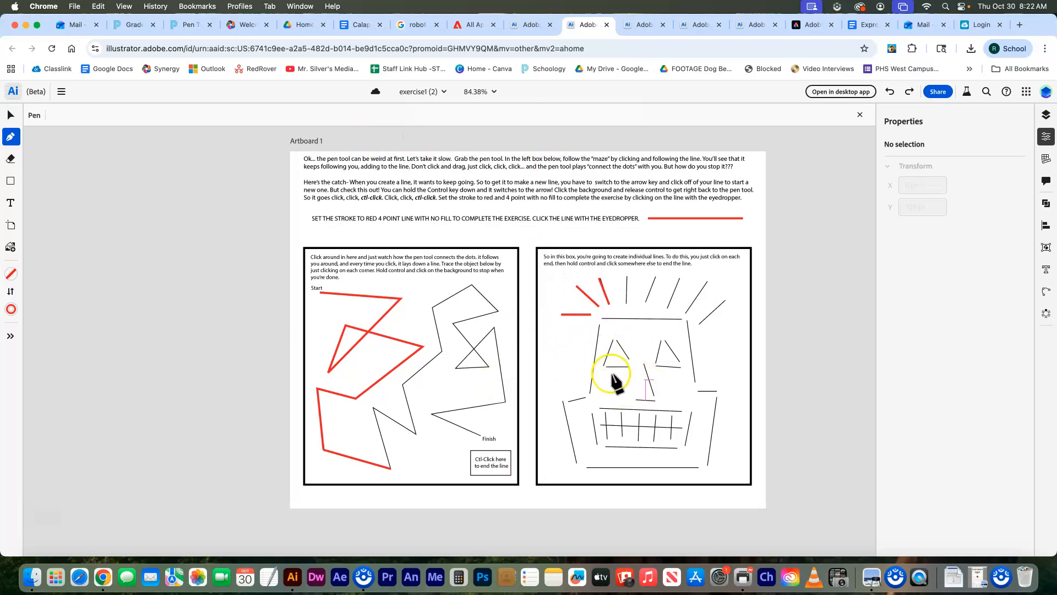
pyautogui.click(188, 24)
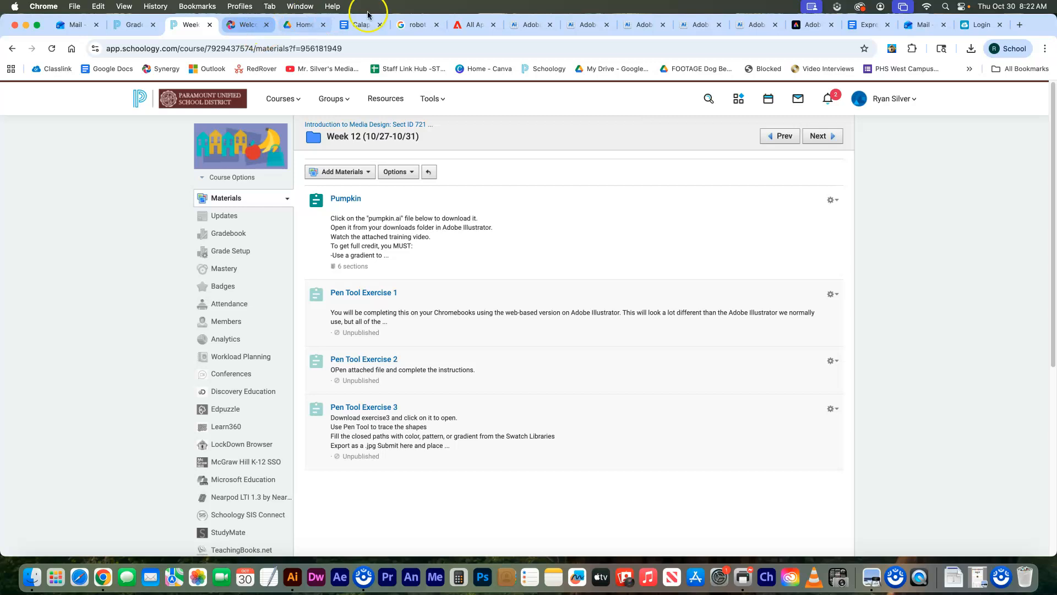
pyautogui.click(478, 28)
pyautogui.click(527, 30)
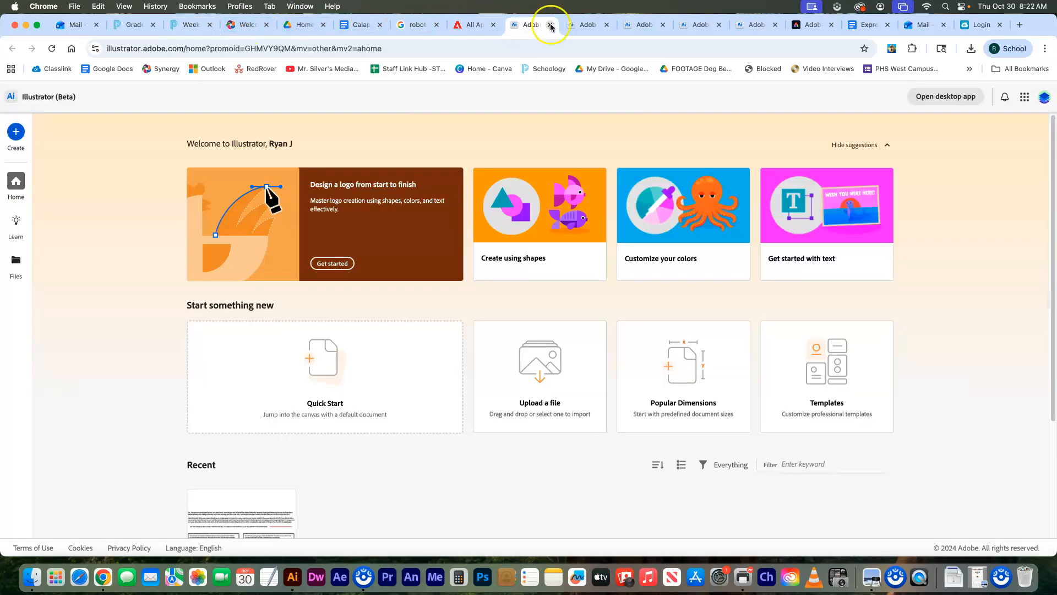
pyautogui.click(584, 25)
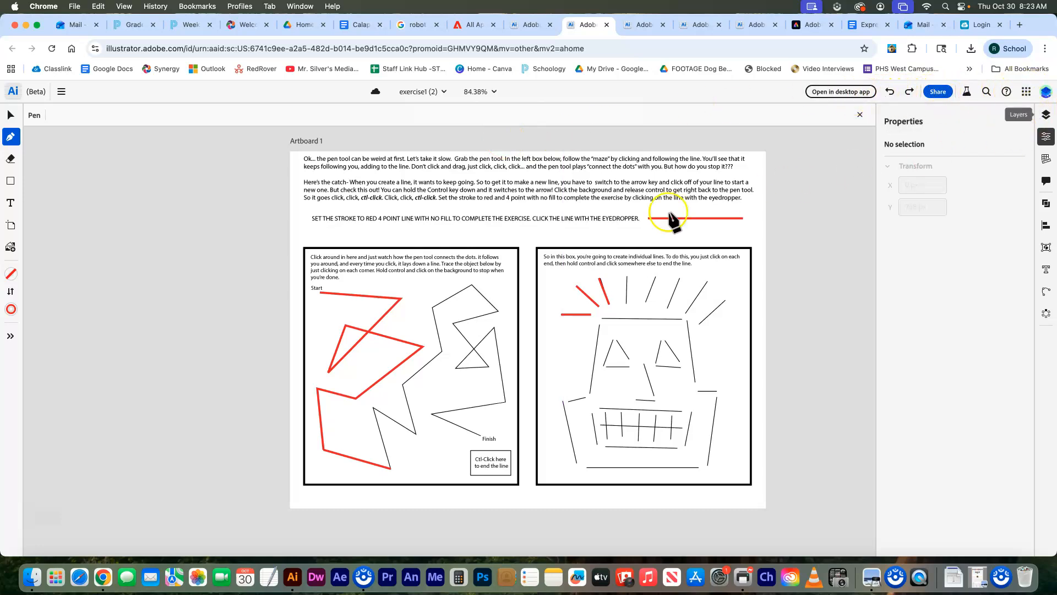
# - Set up a 1x PNG export named exercise1 (2) with transparent background and all artboards
pyautogui.click(62, 92)
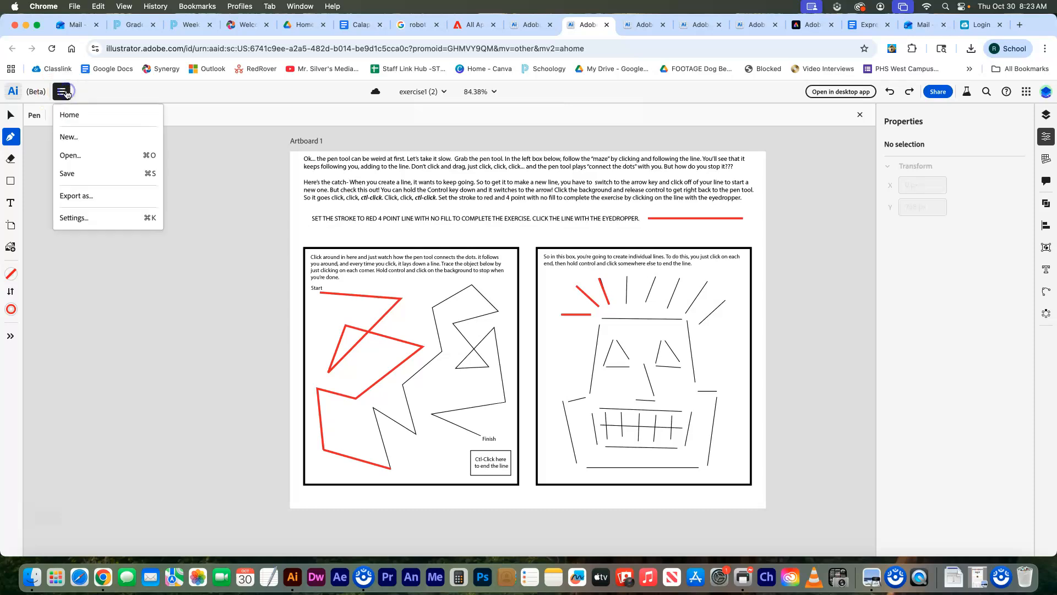
pyautogui.click(82, 196)
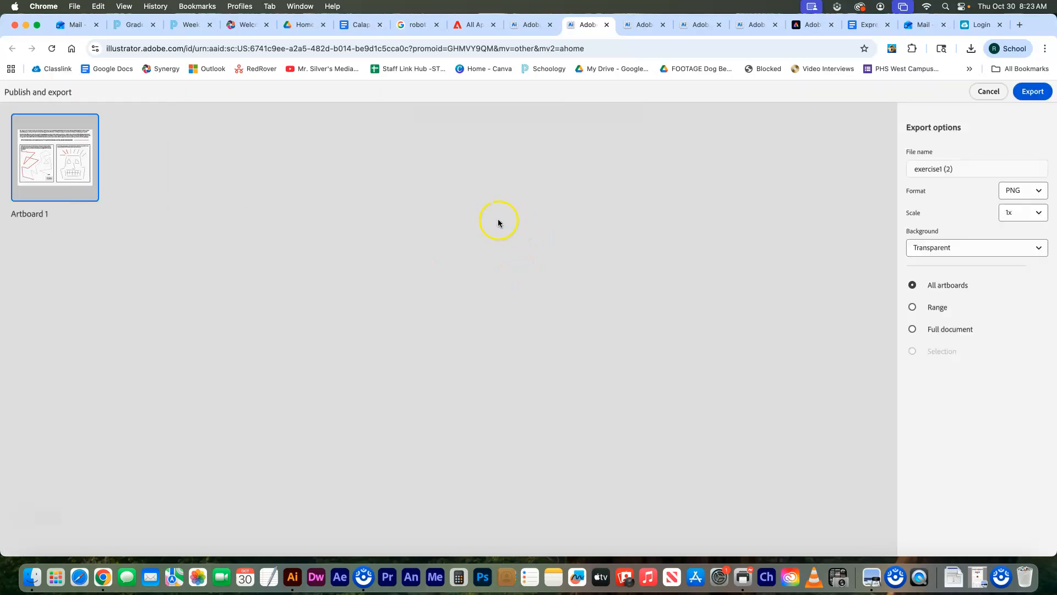
pyautogui.click(57, 173)
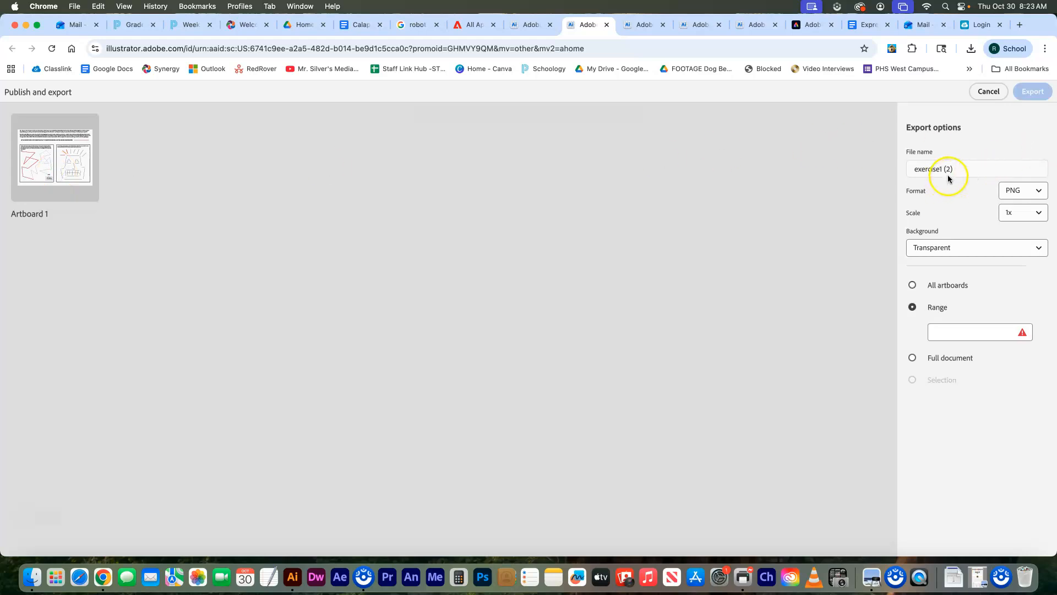
pyautogui.click(949, 171)
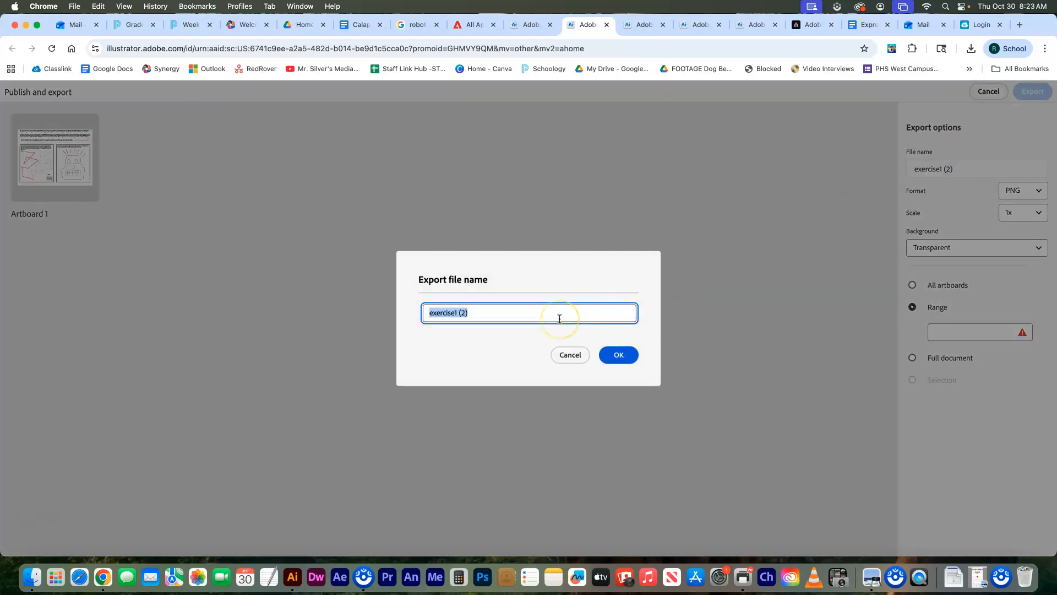
pyautogui.click(619, 355)
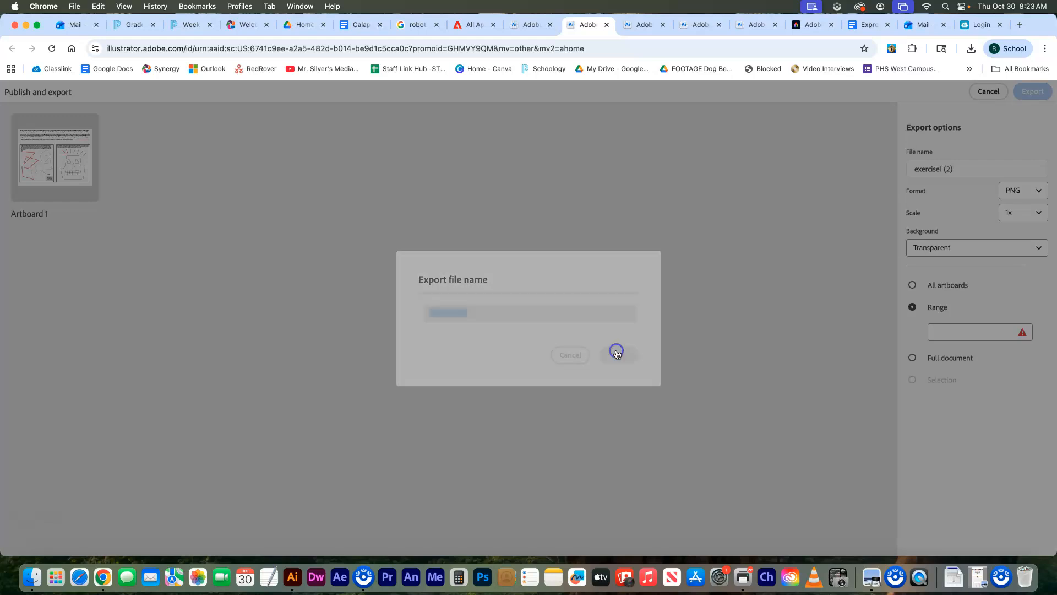
pyautogui.click(1001, 252)
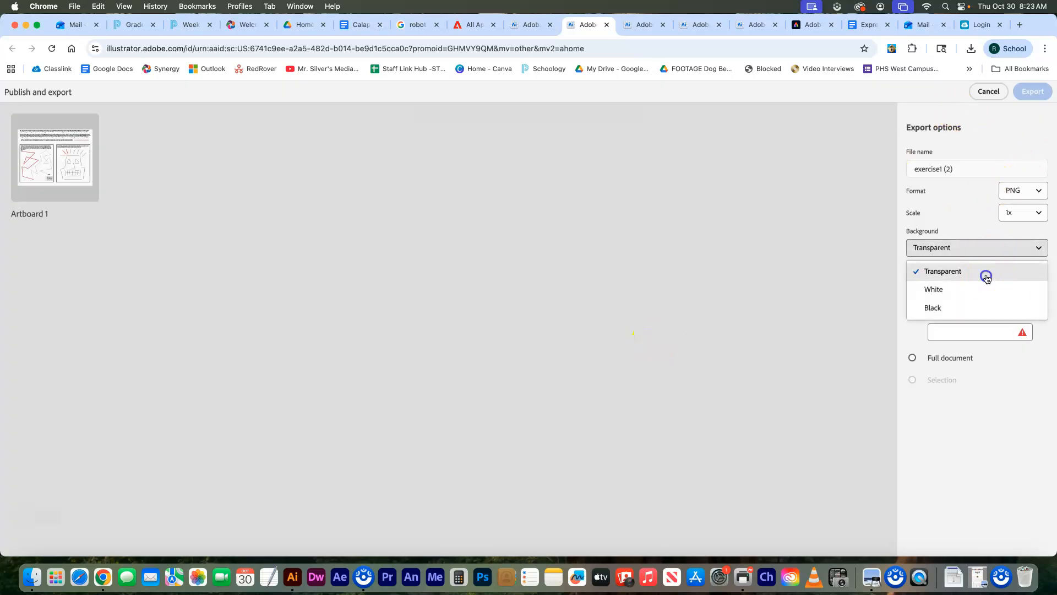
pyautogui.click(985, 272)
pyautogui.click(913, 285)
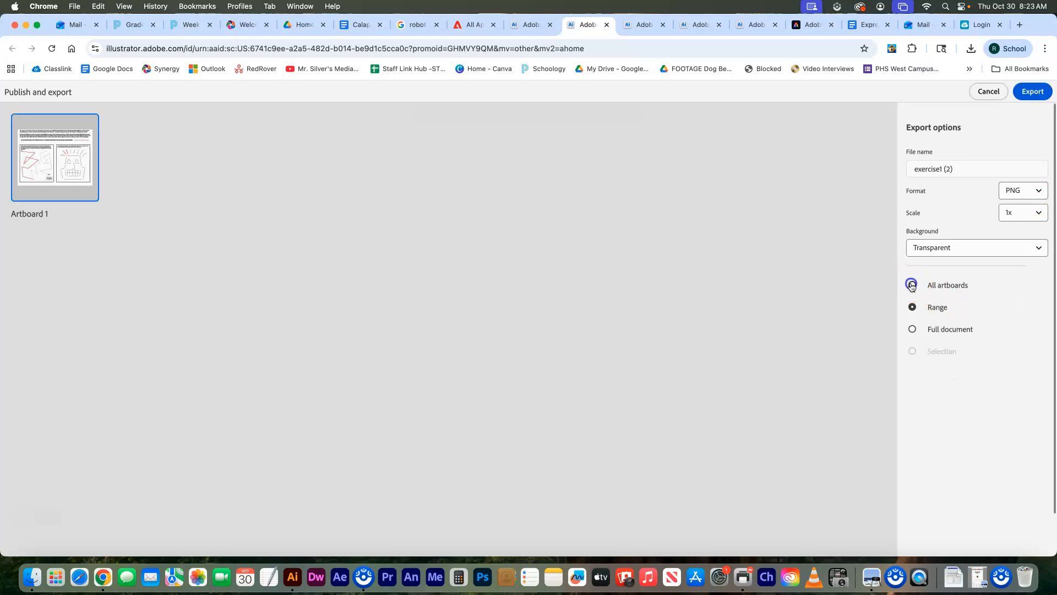
pyautogui.click(1033, 93)
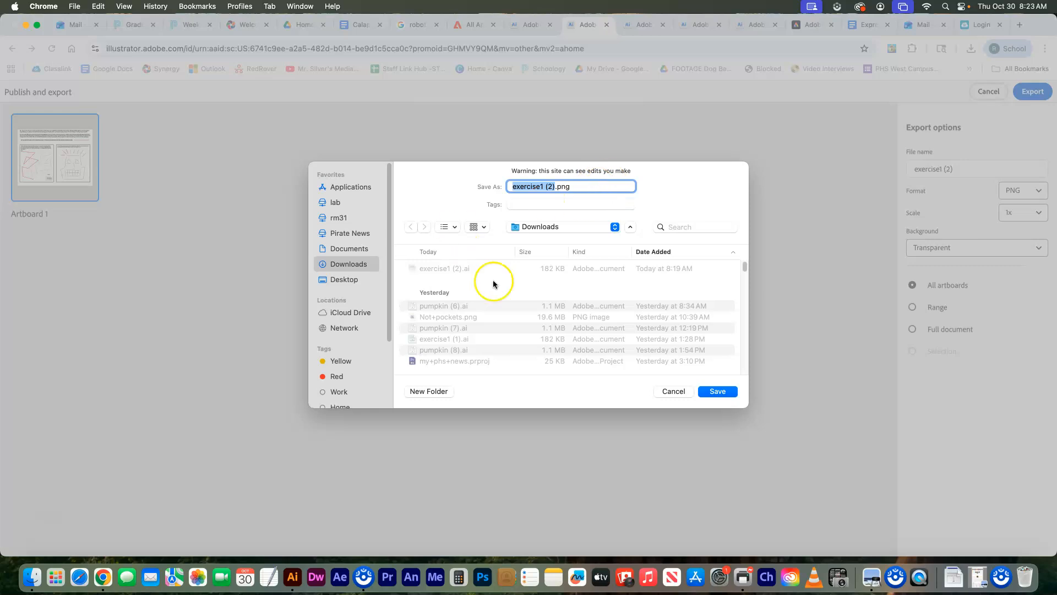
pyautogui.click(340, 280)
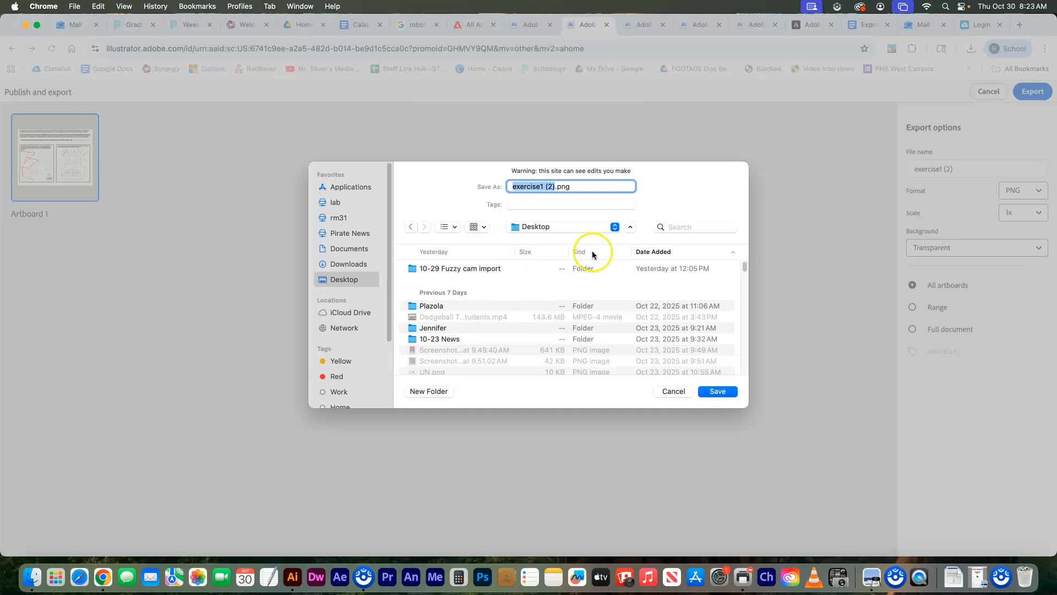
pyautogui.click(671, 392)
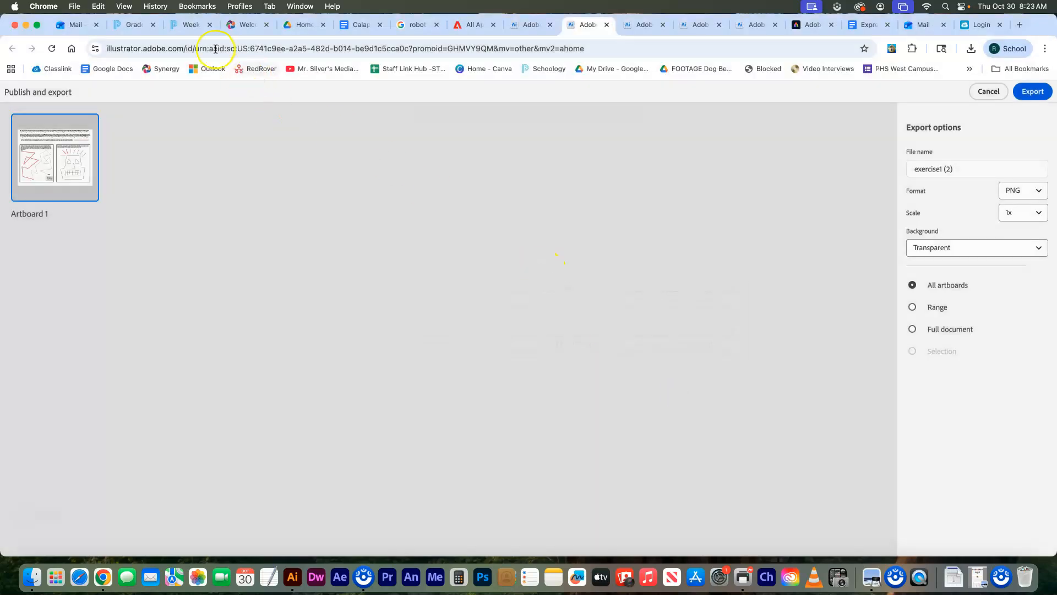
pyautogui.click(189, 27)
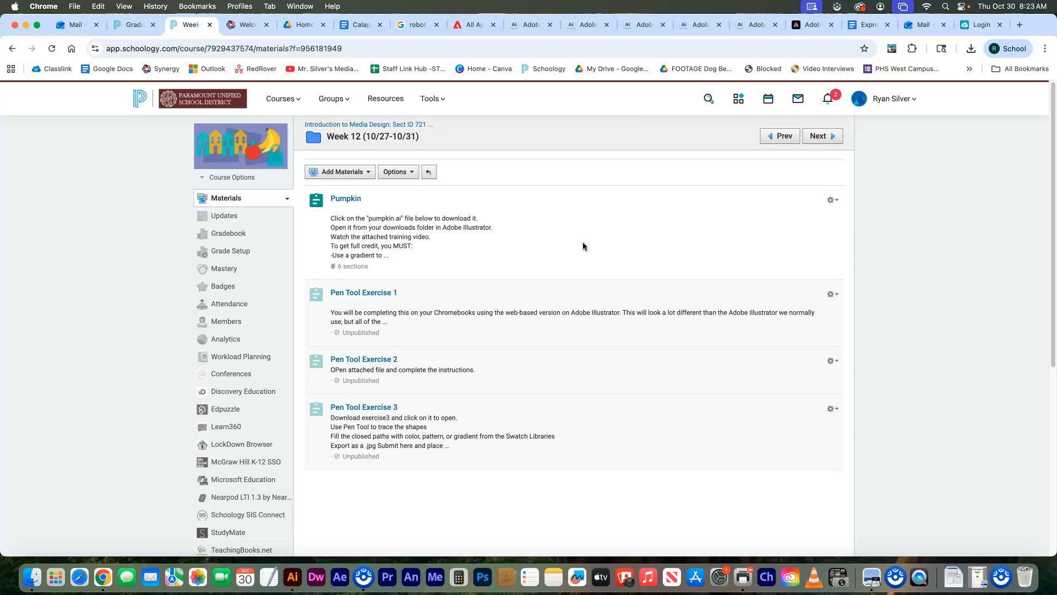
# - Bring Schoology's Week 12 (10/27-10/31) page forward to review Pumpkin and Pen Tool Exercises 1–3
pyautogui.moveTo(782, 225); pyautogui.dragTo(737, 147)
pyautogui.moveTo(486, 47); pyautogui.dragTo(481, 252)
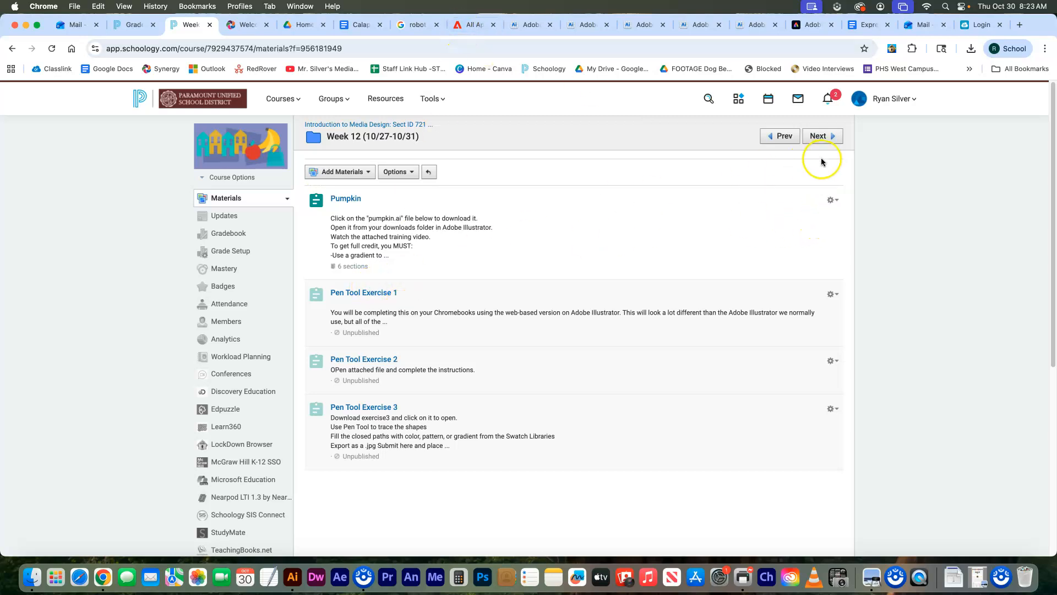